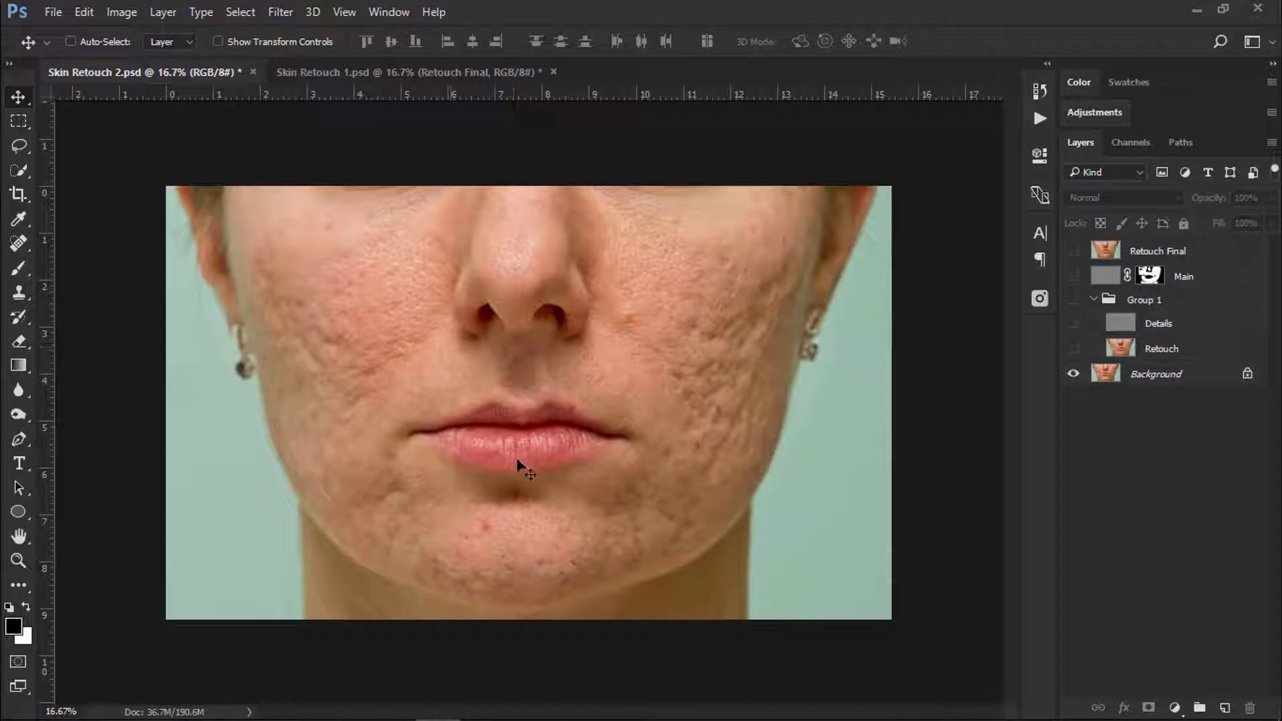
Step: Toggle the Retouch Final layer off and on to compare retouched and original skin
scroll(552, 388, up, 2)
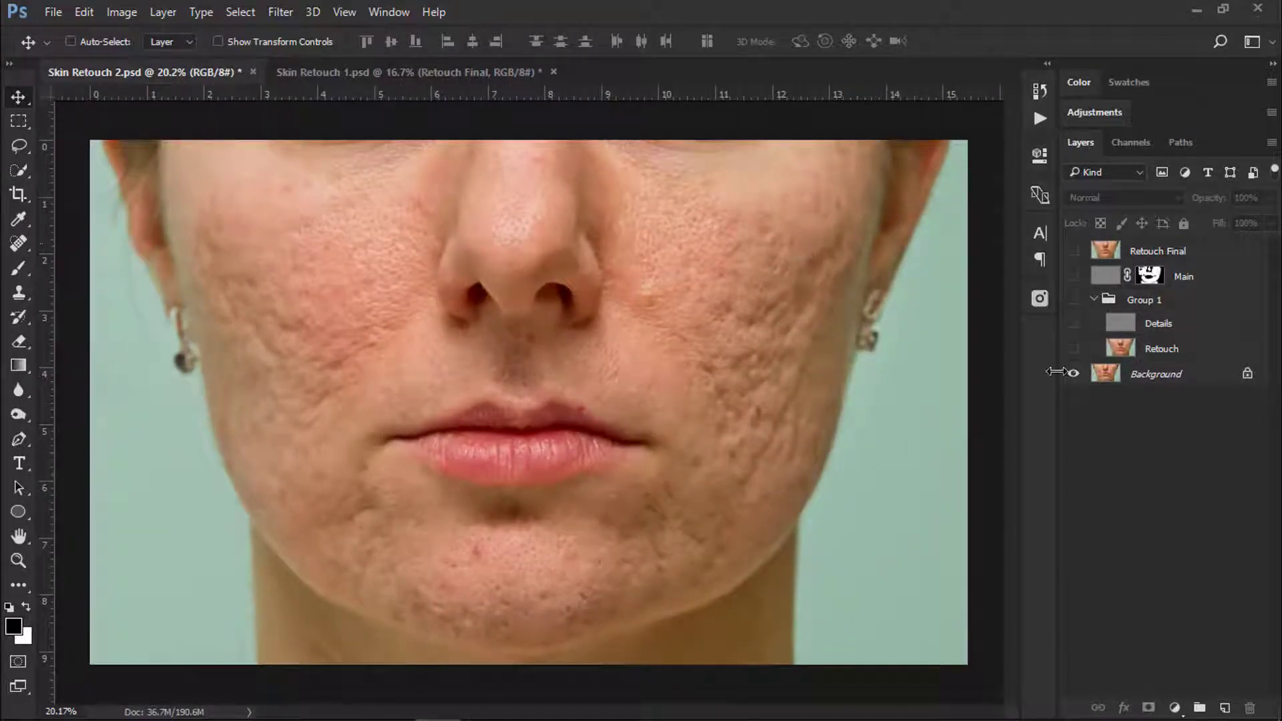
click(1074, 251)
scroll(688, 376, down, 2)
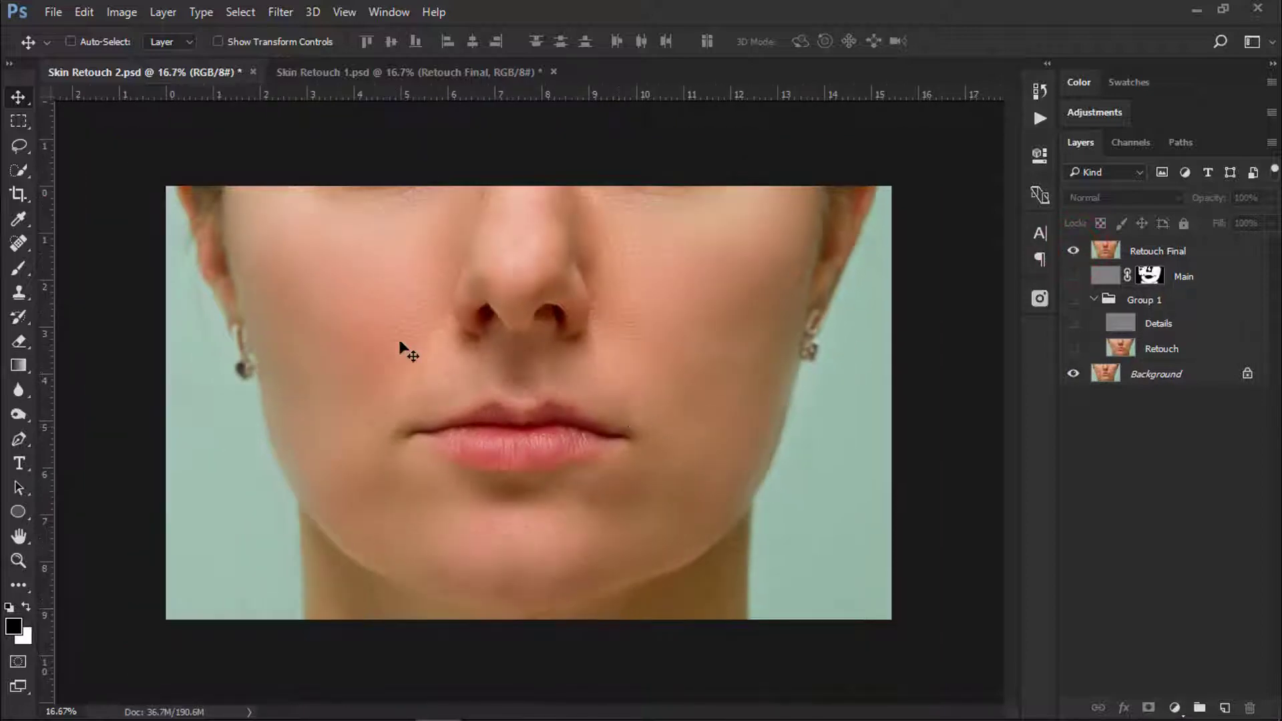
click(1074, 251)
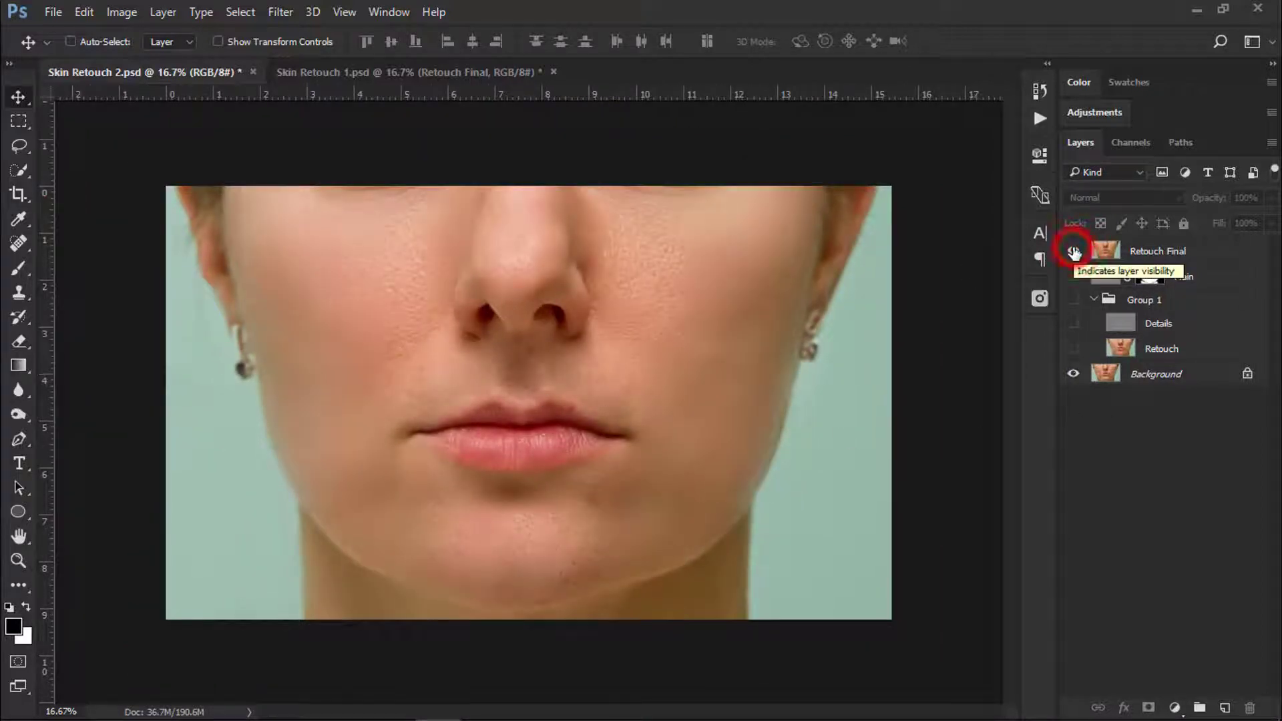
click(1074, 251)
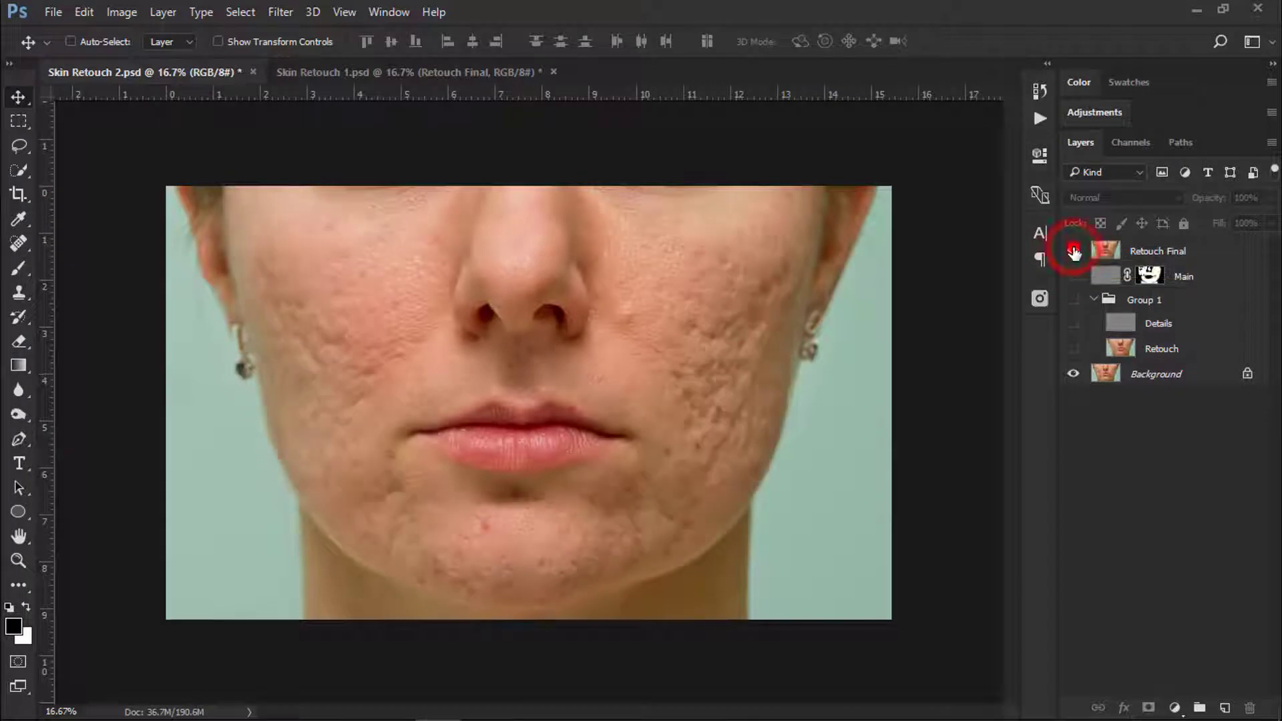
click(1074, 251)
Step: In the Skin Retouch 1 document, turn on the Retouch Final layer to view the smoothed result
click(376, 72)
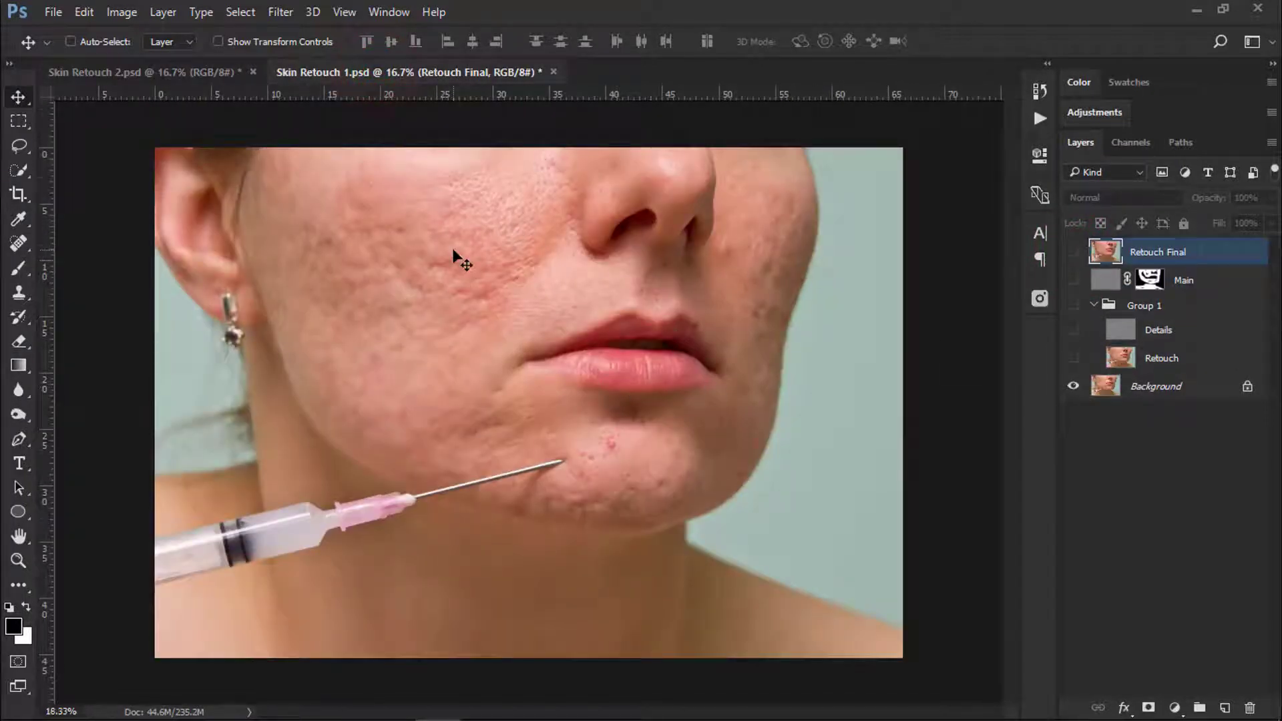
scroll(452, 257, up, 2)
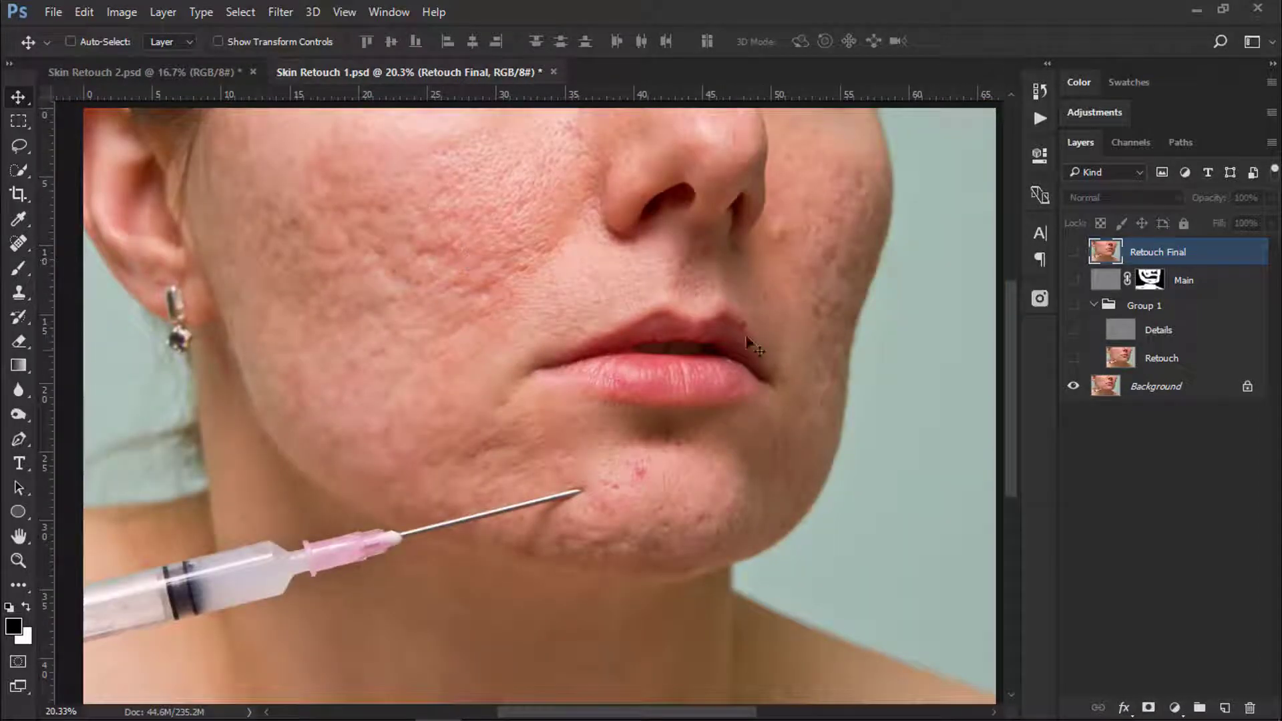
scroll(770, 364, down, 2)
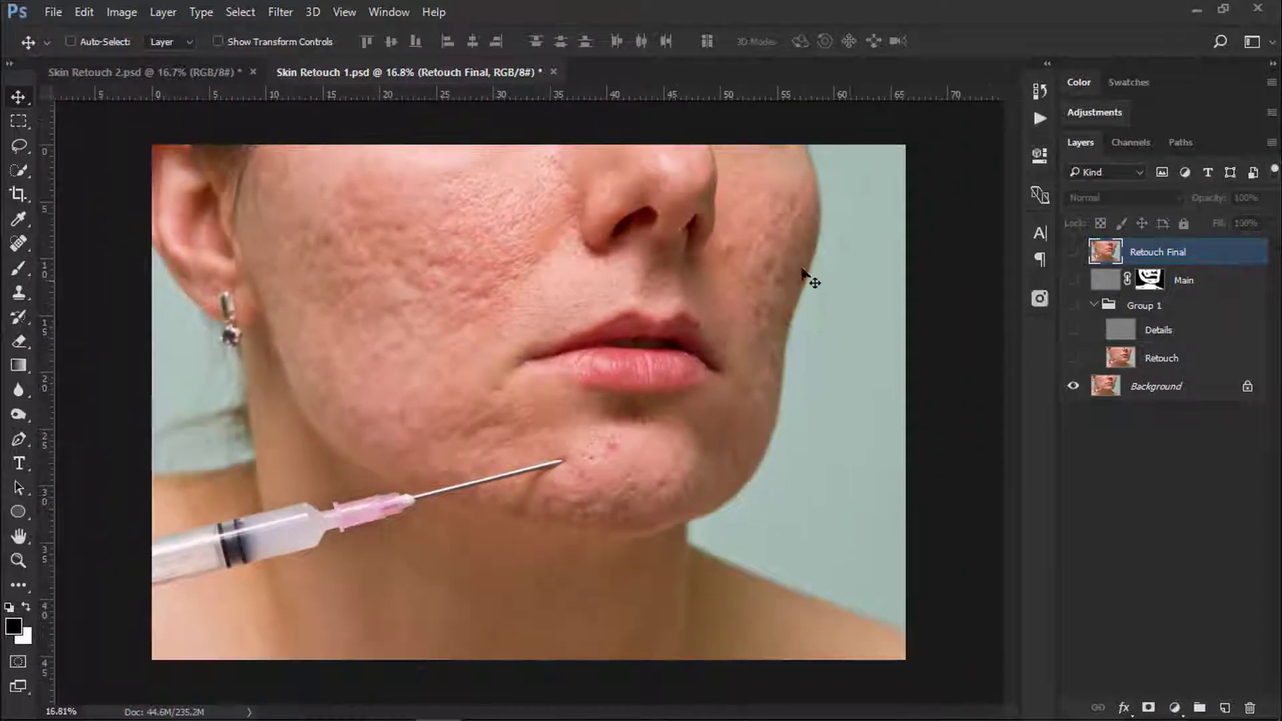
scroll(834, 270, up, 1)
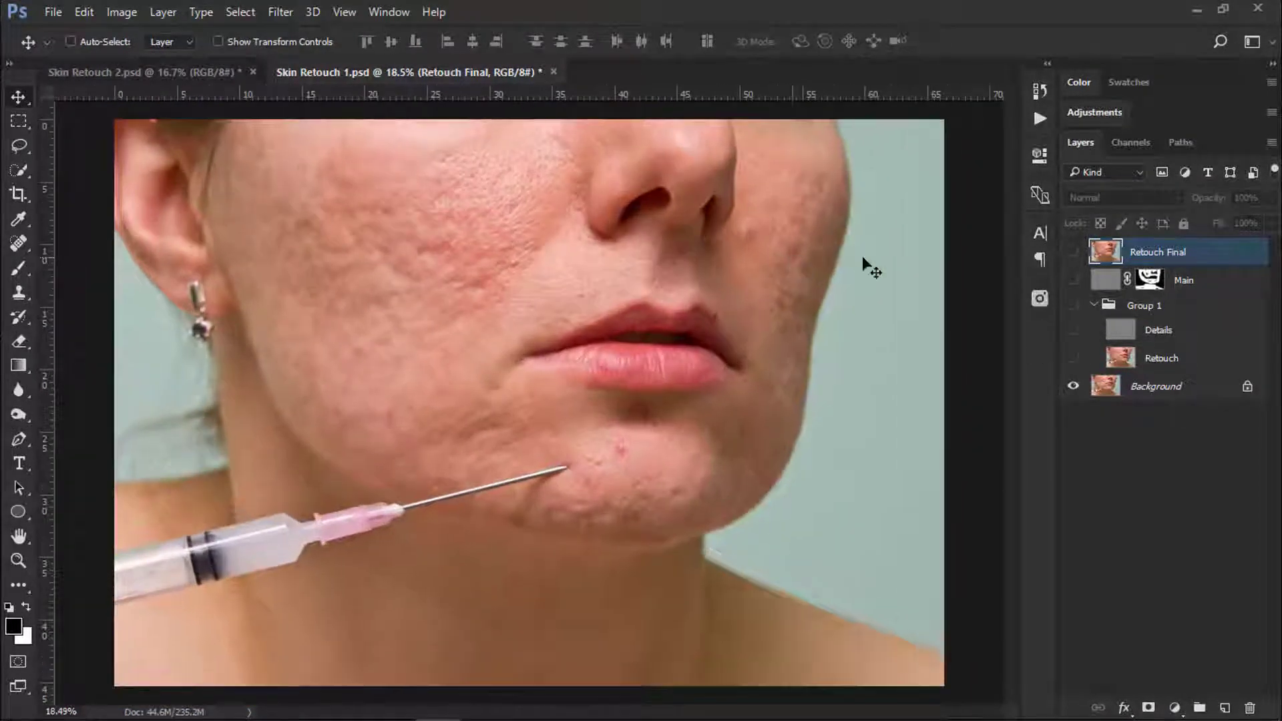
click(1073, 253)
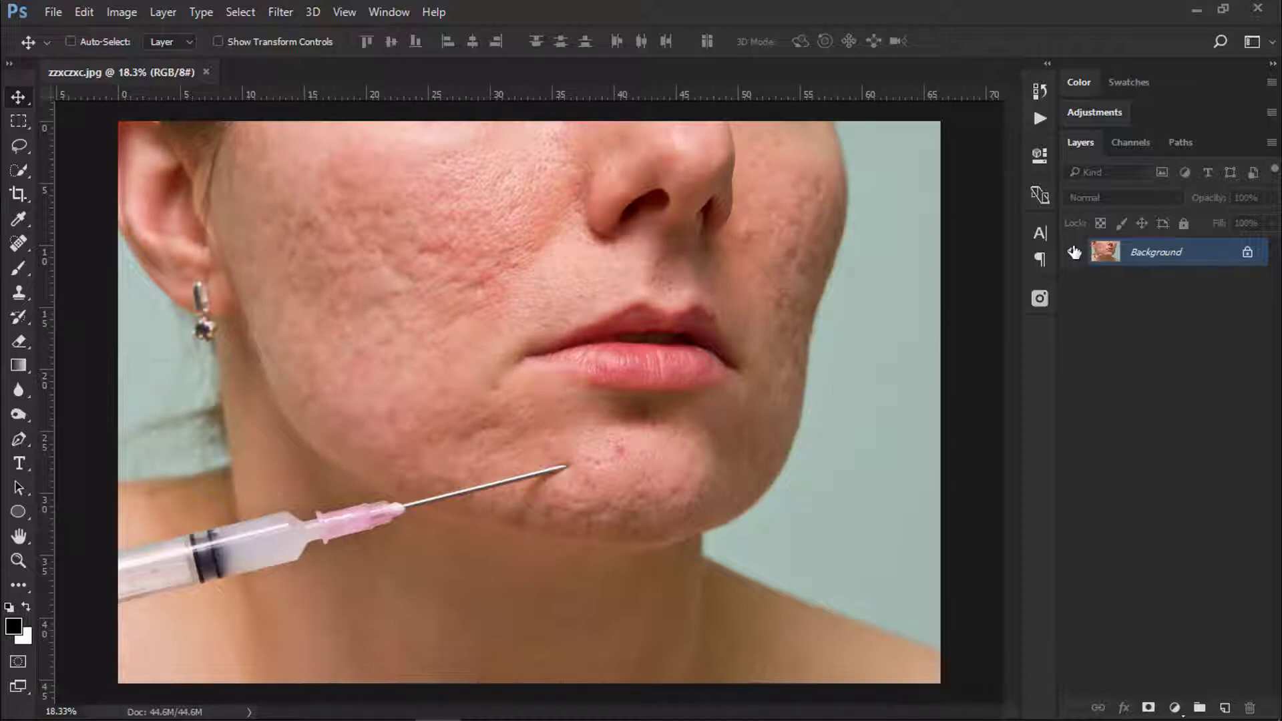
click(1247, 252)
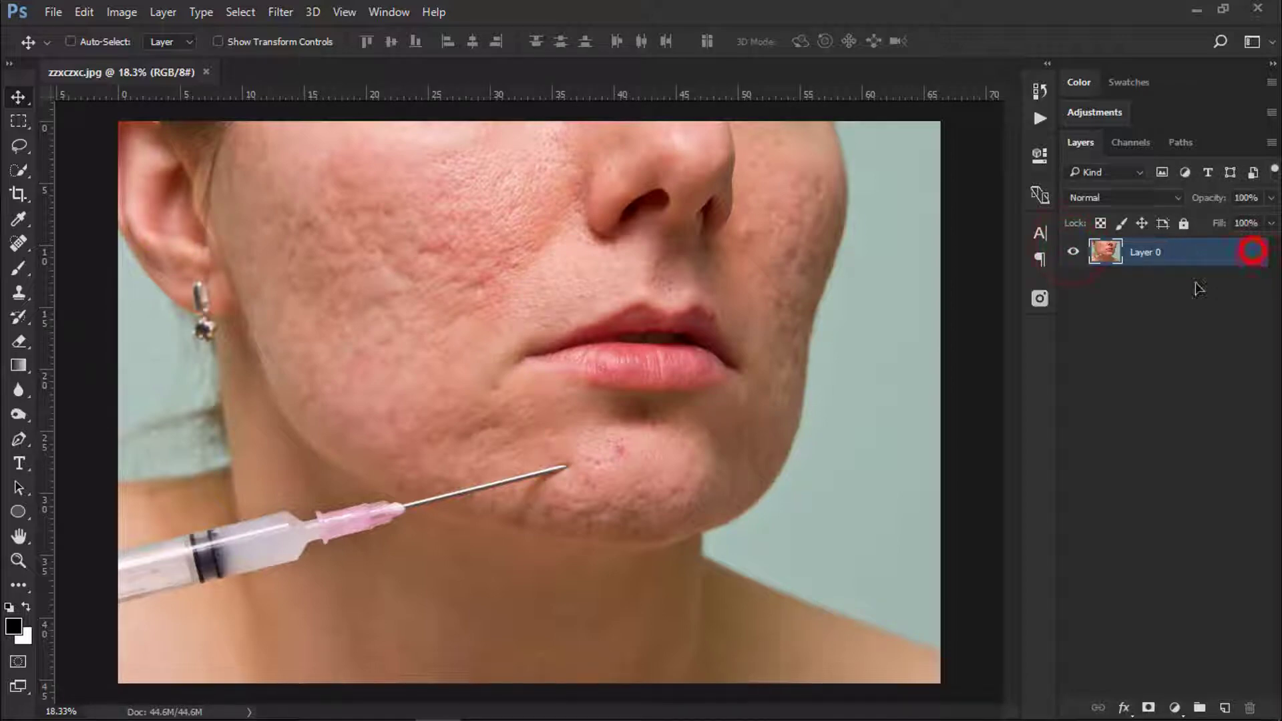
click(121, 12)
mouse_move(163, 12)
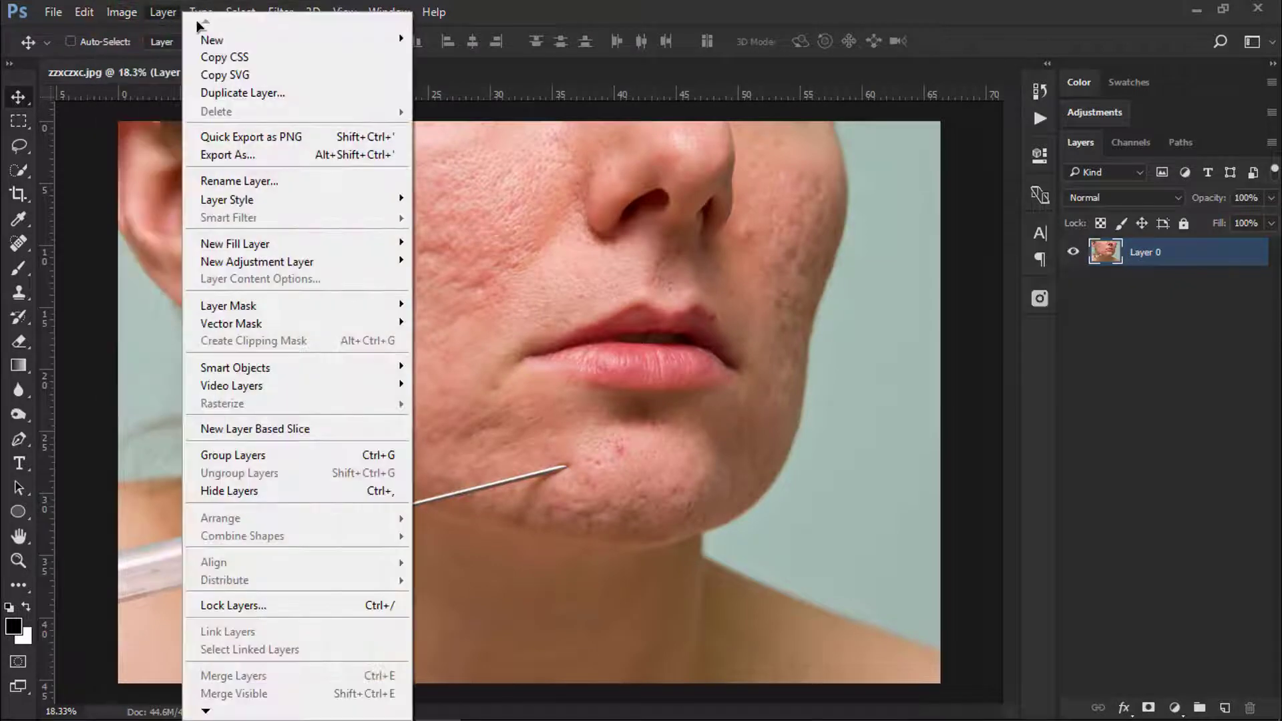
click(231, 40)
click(443, 52)
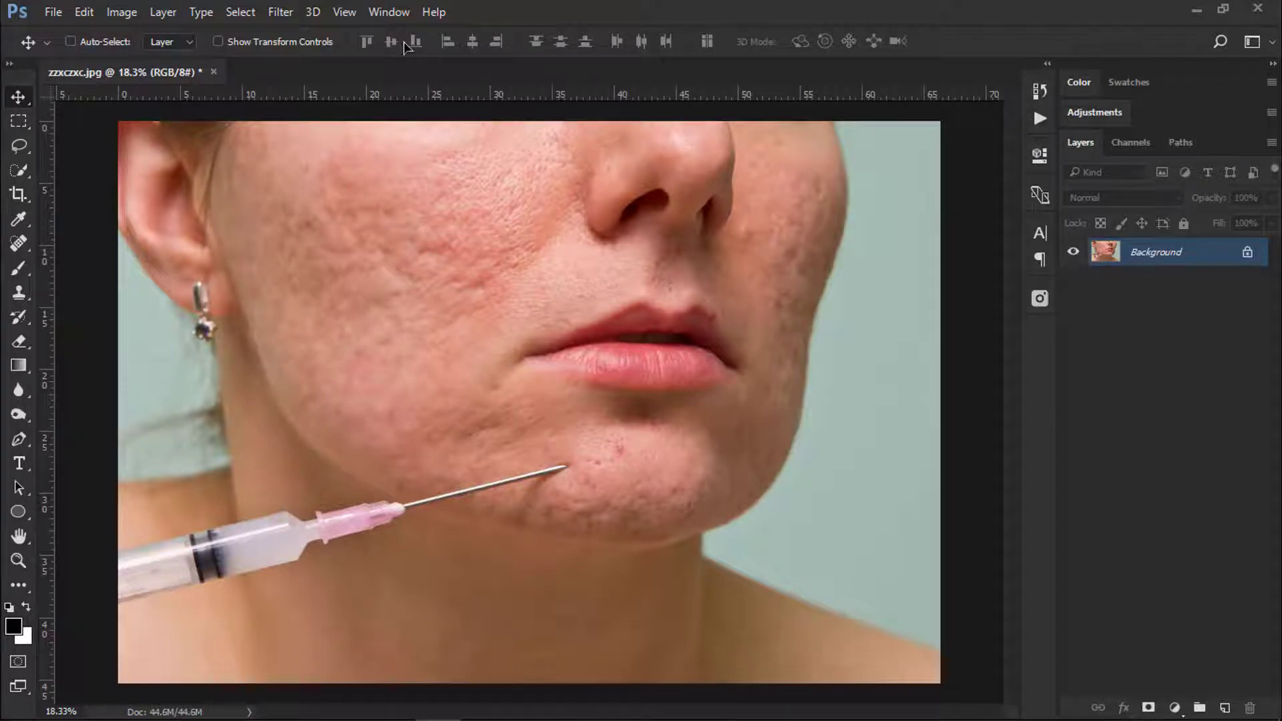
click(388, 12)
Step: Load the Stunning Professional Skin Retouch Action .atn file from Desktop > Play into the Actions panel
click(393, 130)
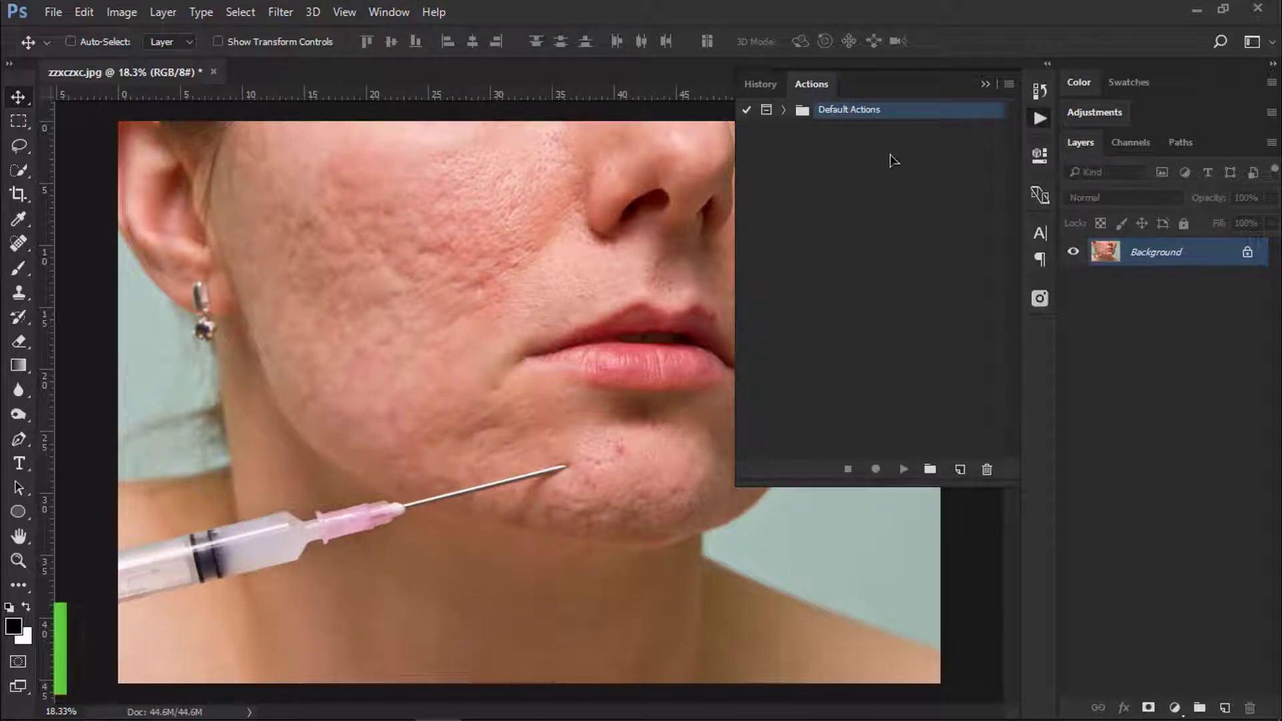
click(1009, 85)
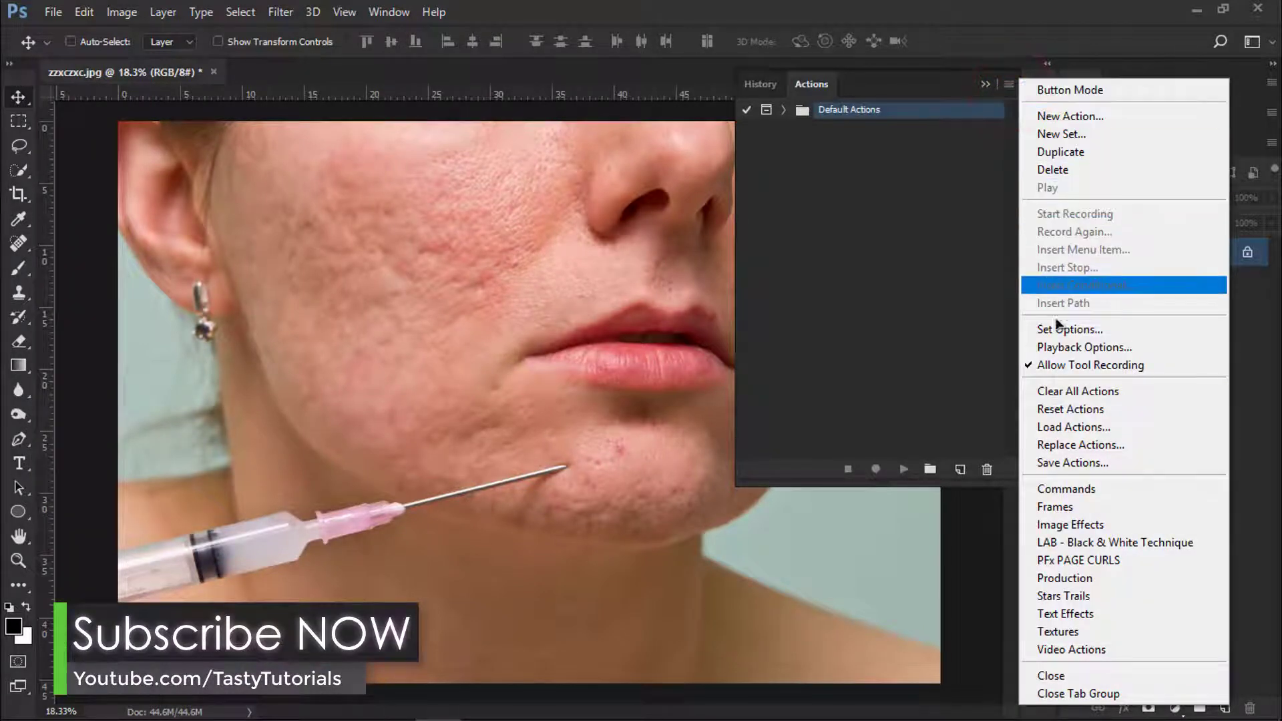
click(1058, 429)
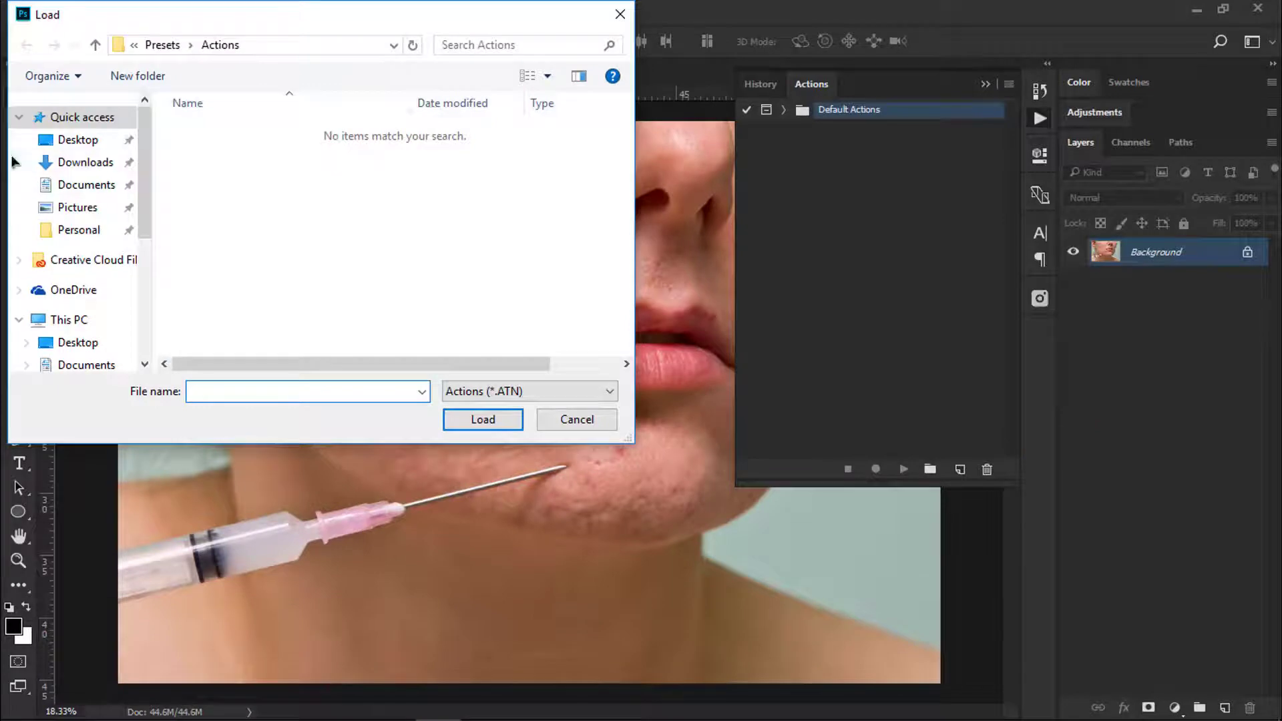
click(68, 140)
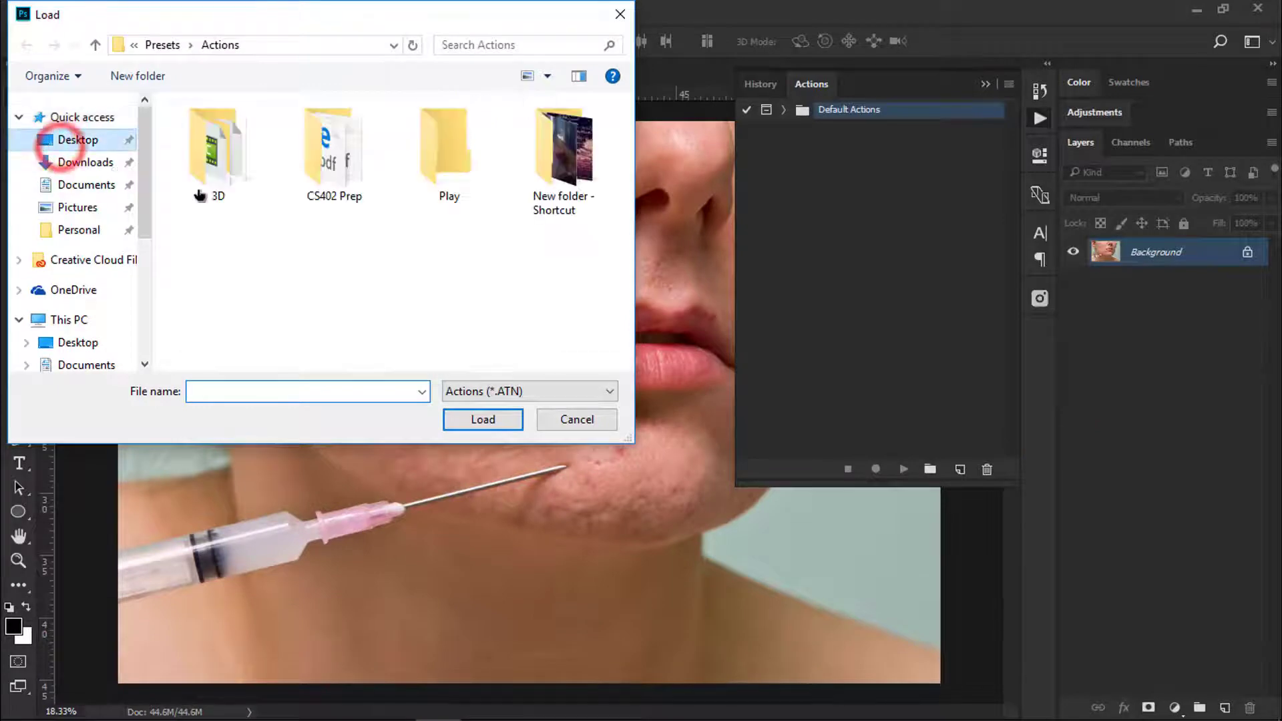
double_click(445, 177)
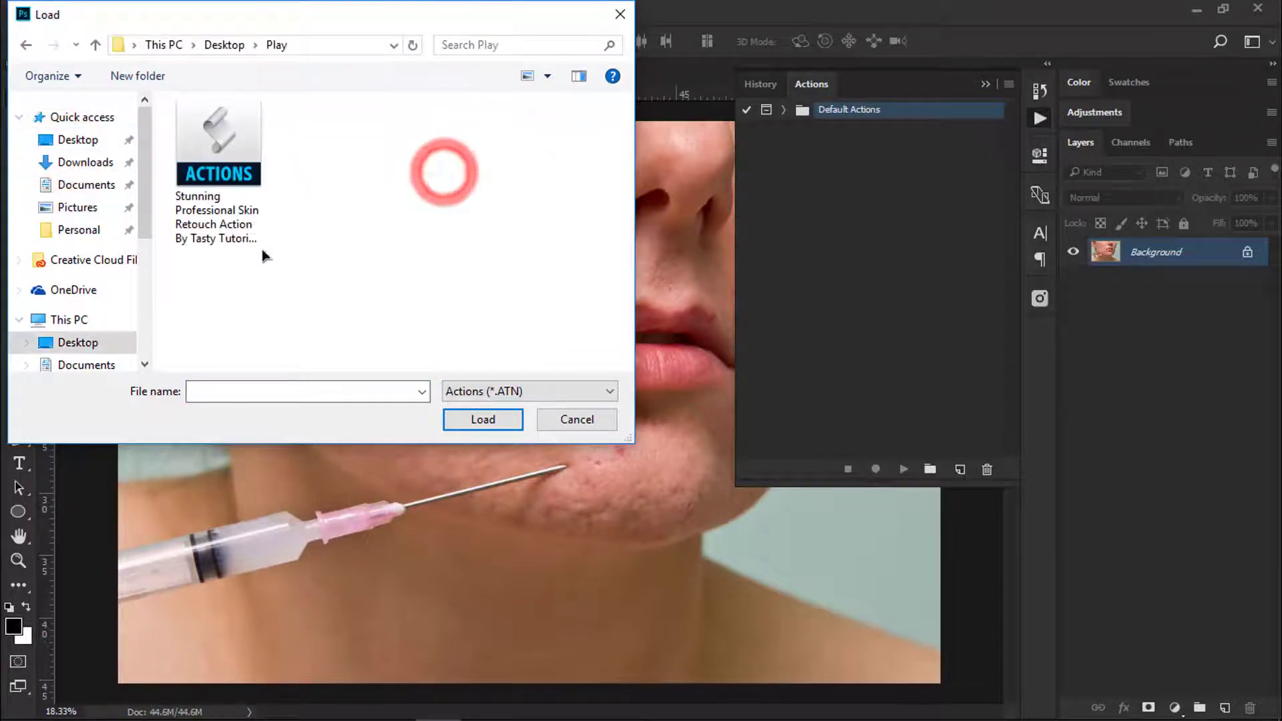
click(235, 148)
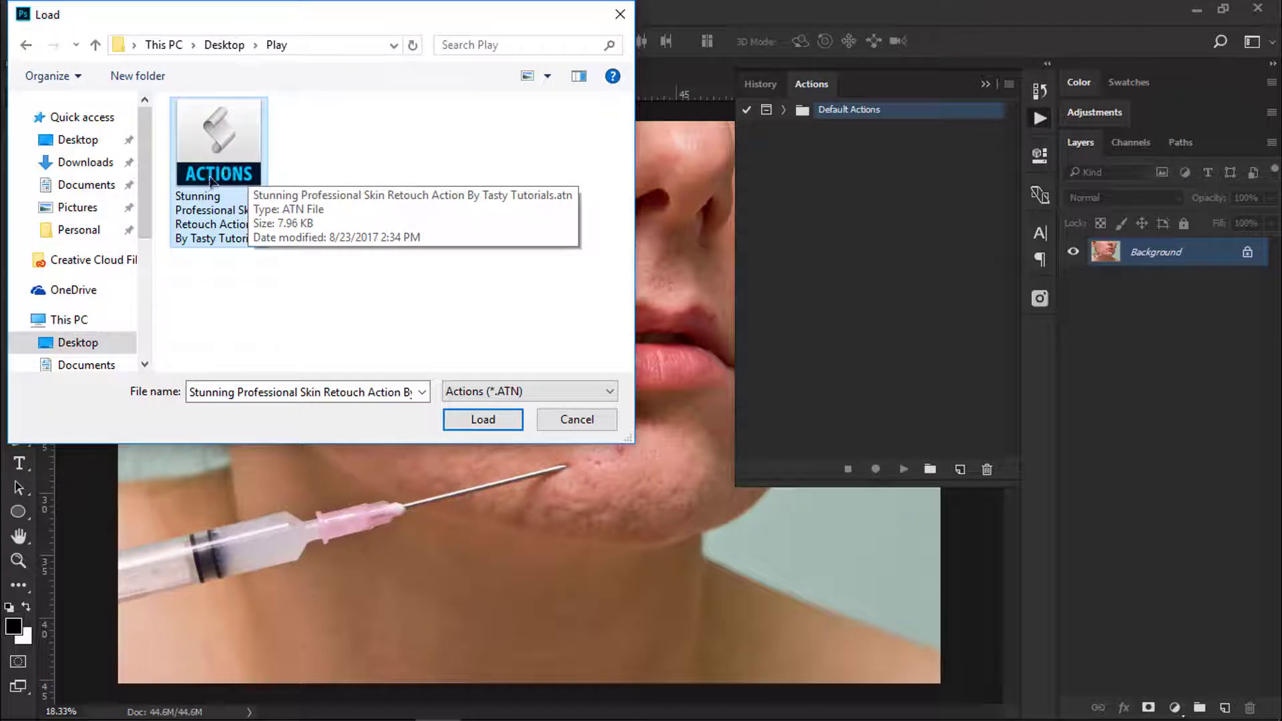
click(477, 420)
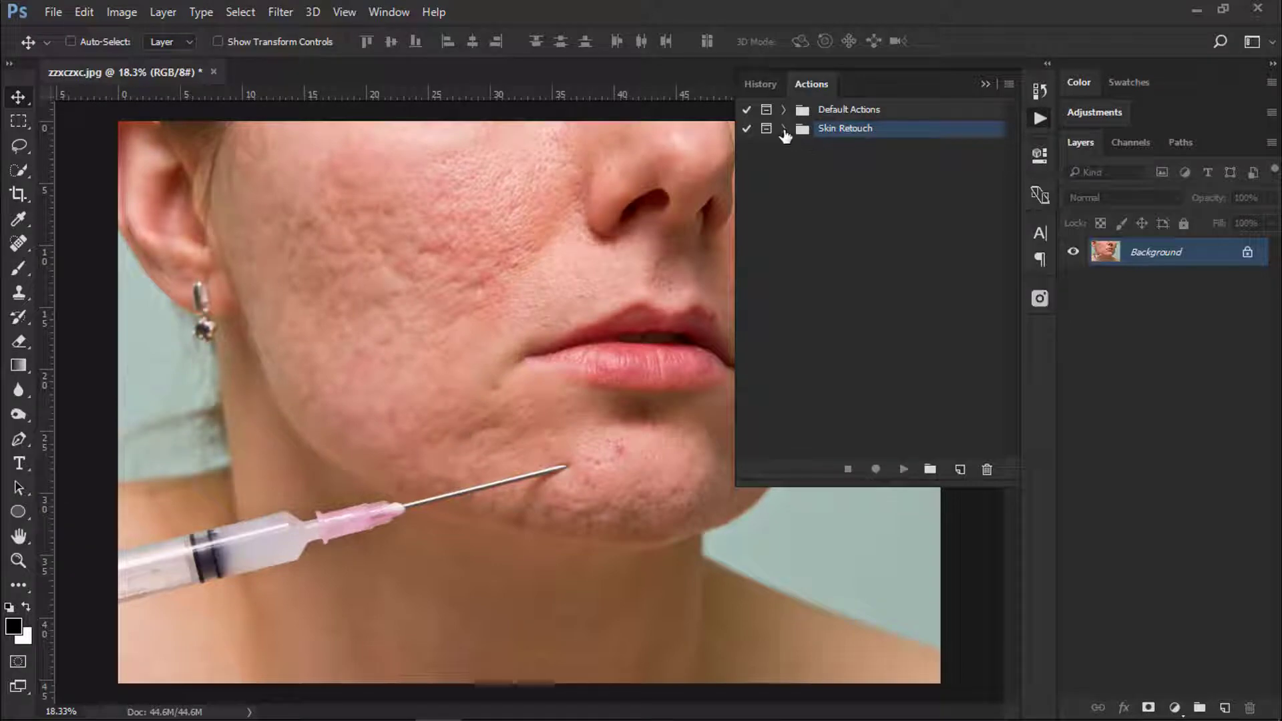
Step: Expand the Skin Retouch set and play its Tasty Tutorials action
click(782, 130)
click(832, 151)
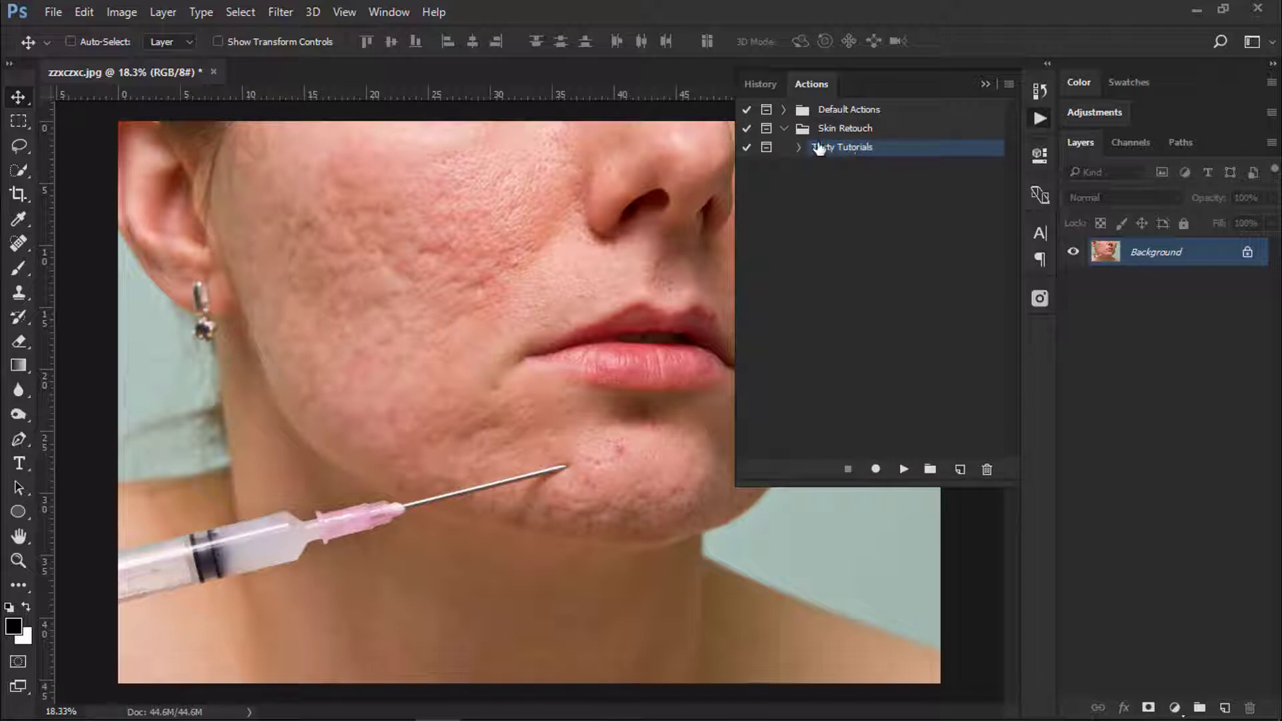
click(799, 148)
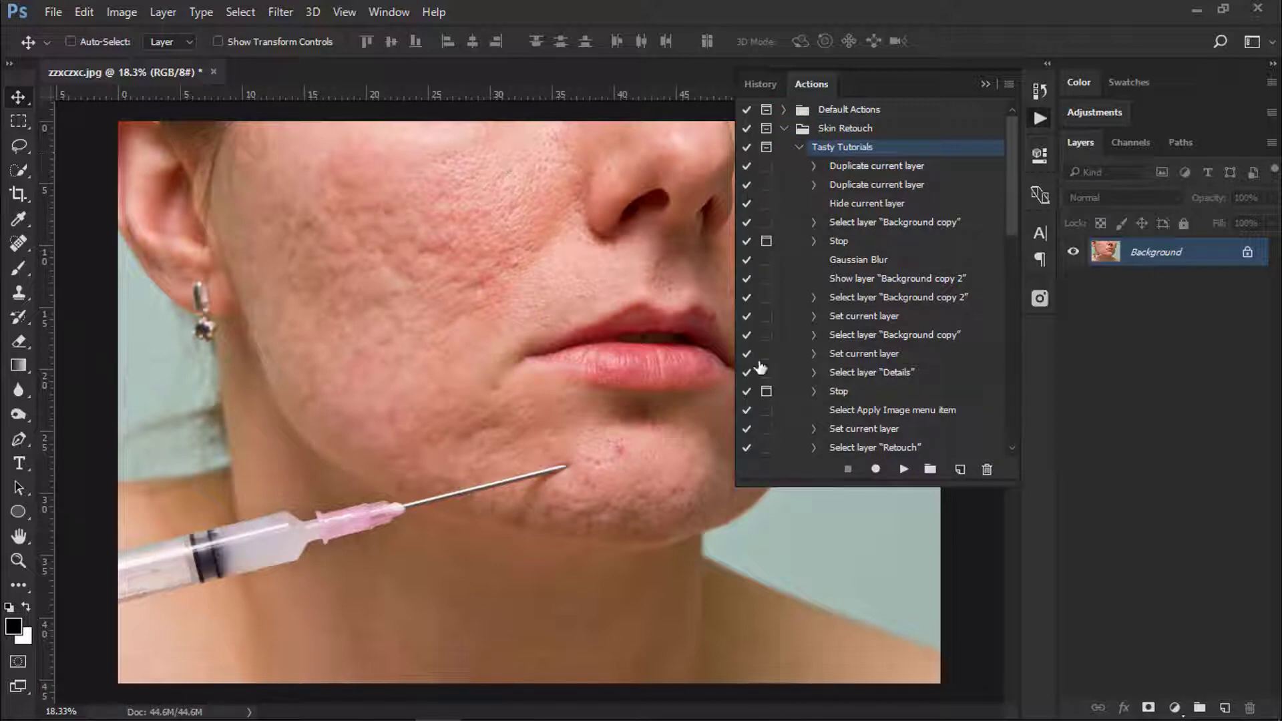
click(906, 469)
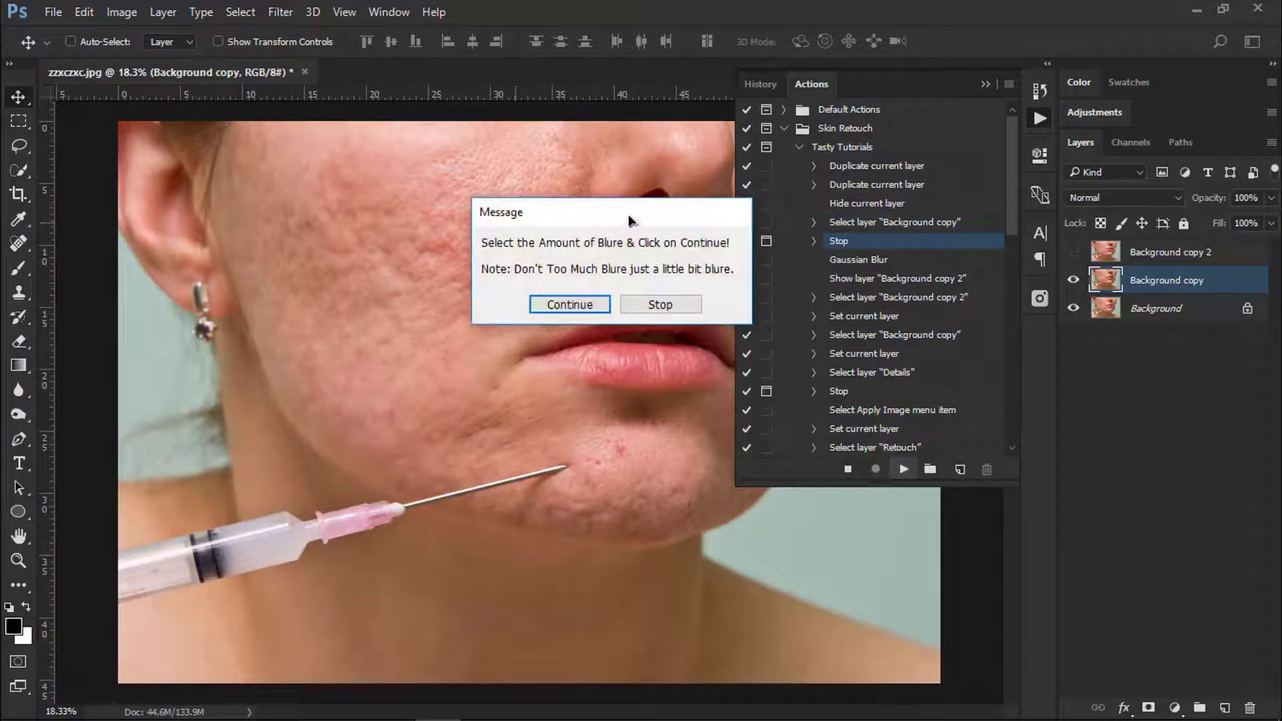
Step: Continue past the instruction message and apply an 8-pixel Gaussian Blur
drag(630, 221, 599, 218)
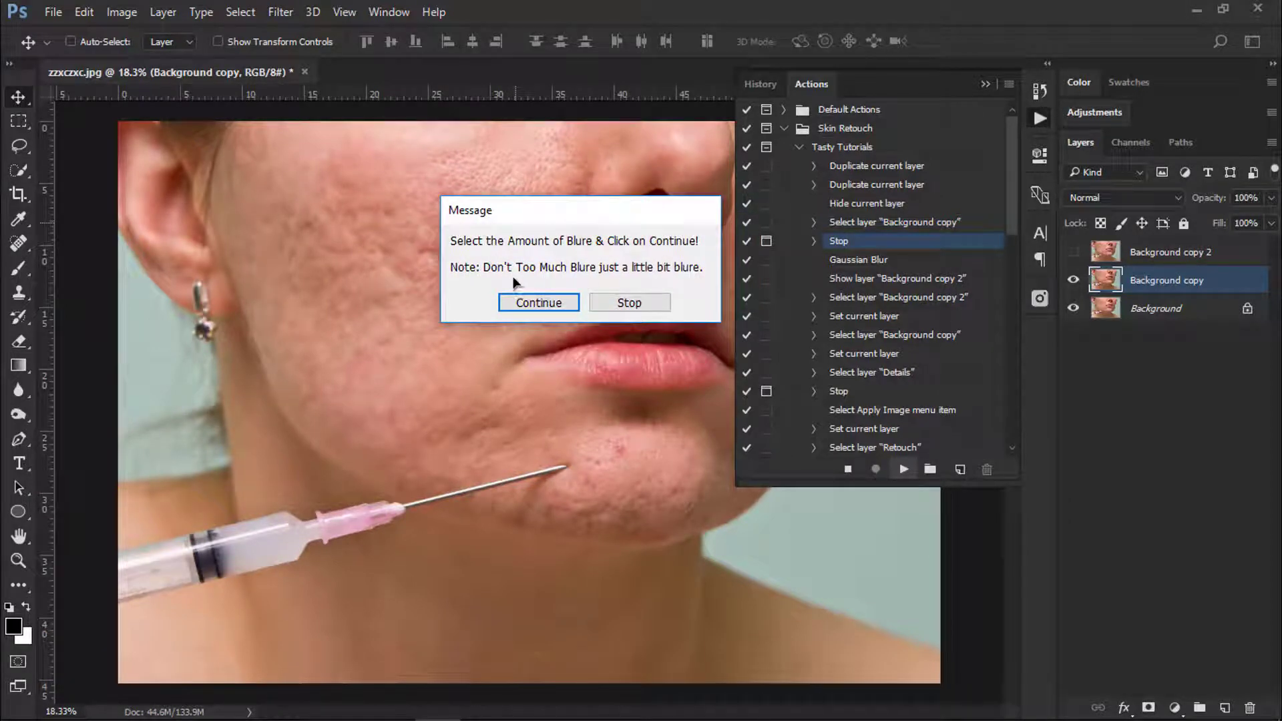
click(546, 300)
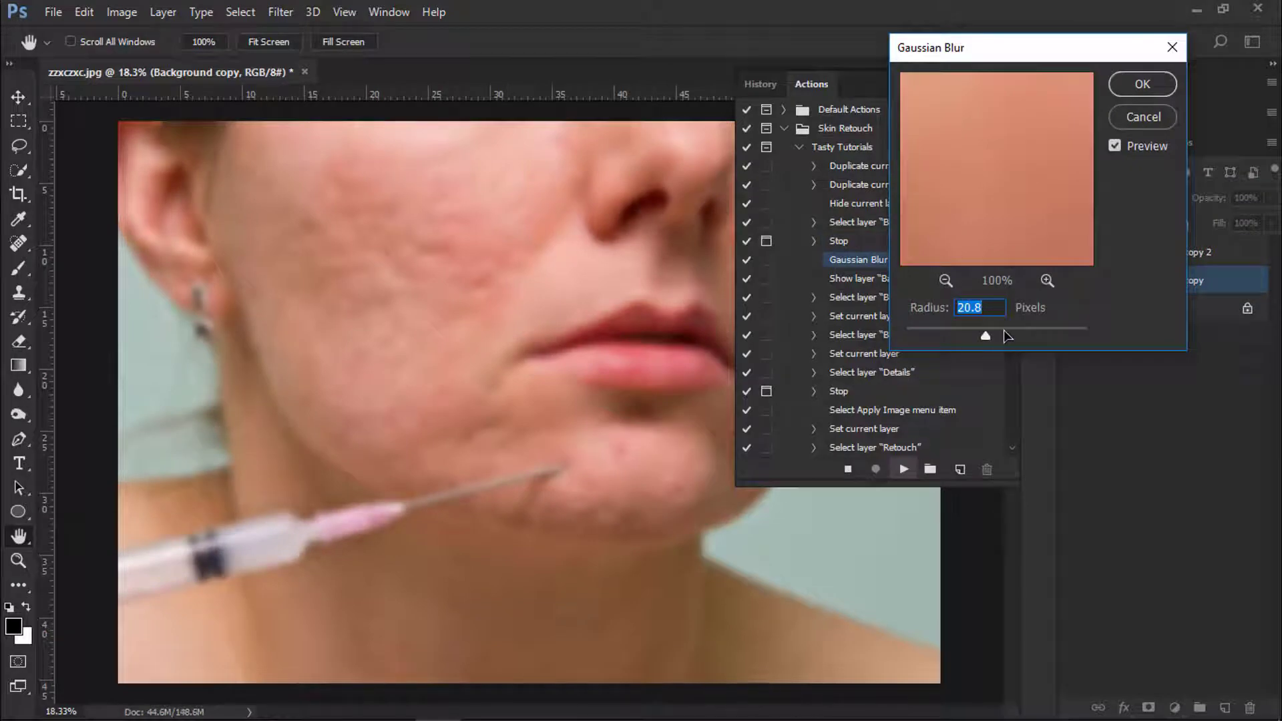
text(8)
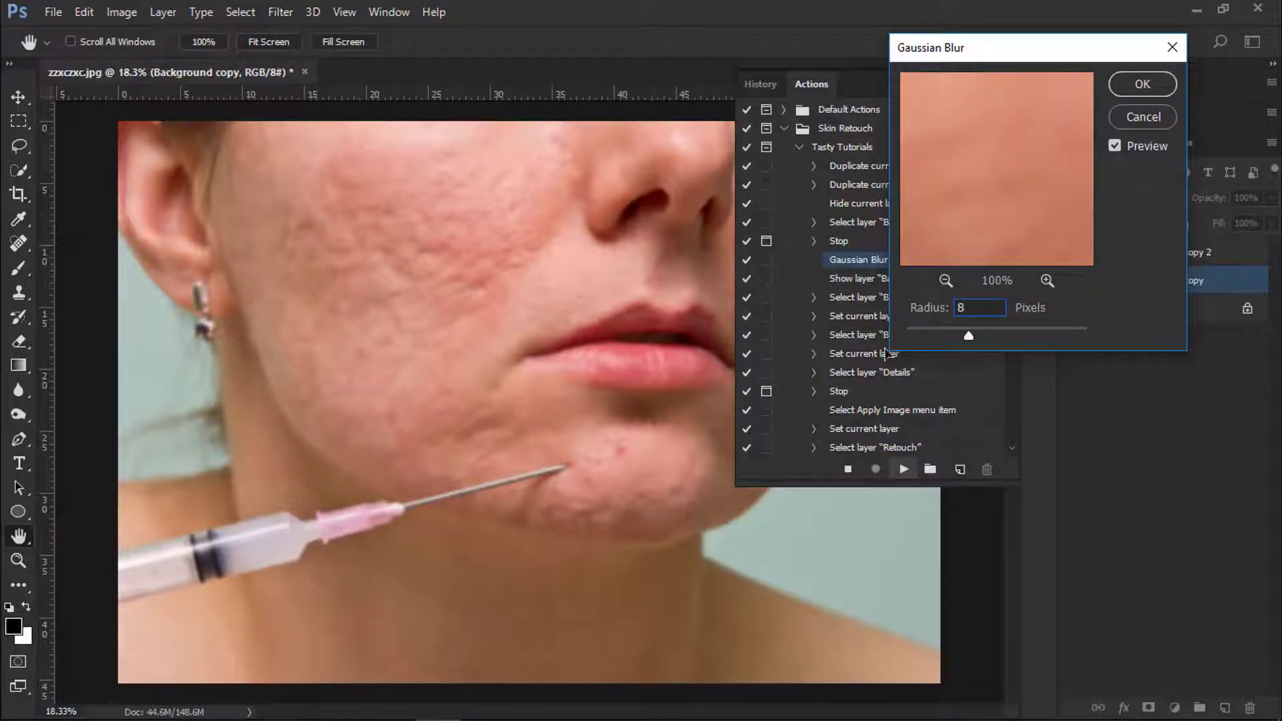
click(1165, 87)
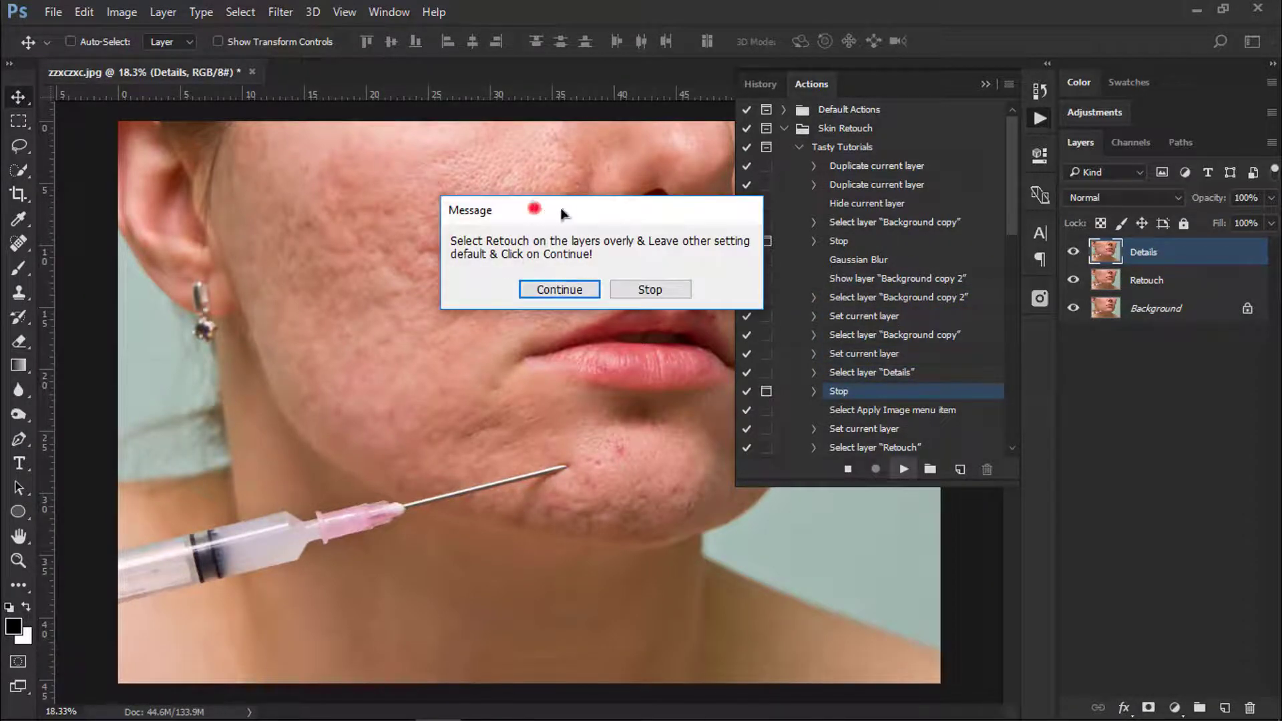
Step: Apply Image onto Details with Retouch as source layer, Subtract blending, Scale 2, Offset 128
drag(535, 208, 569, 209)
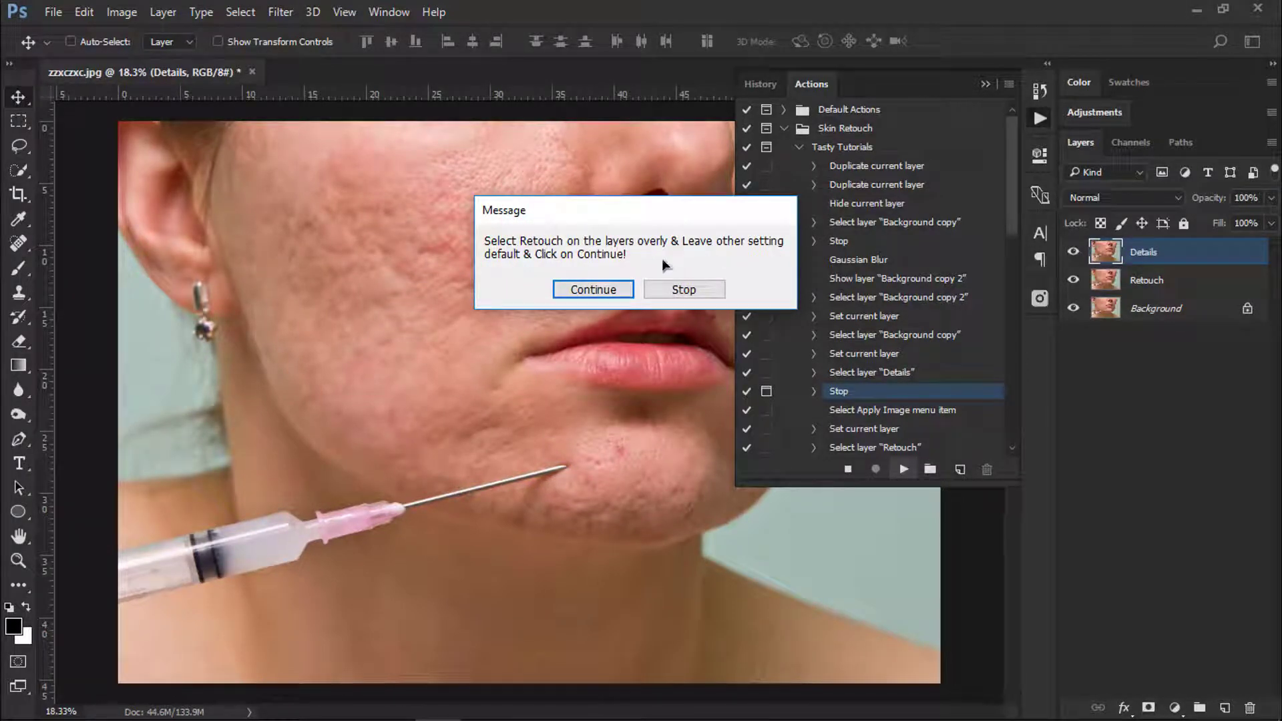
click(594, 290)
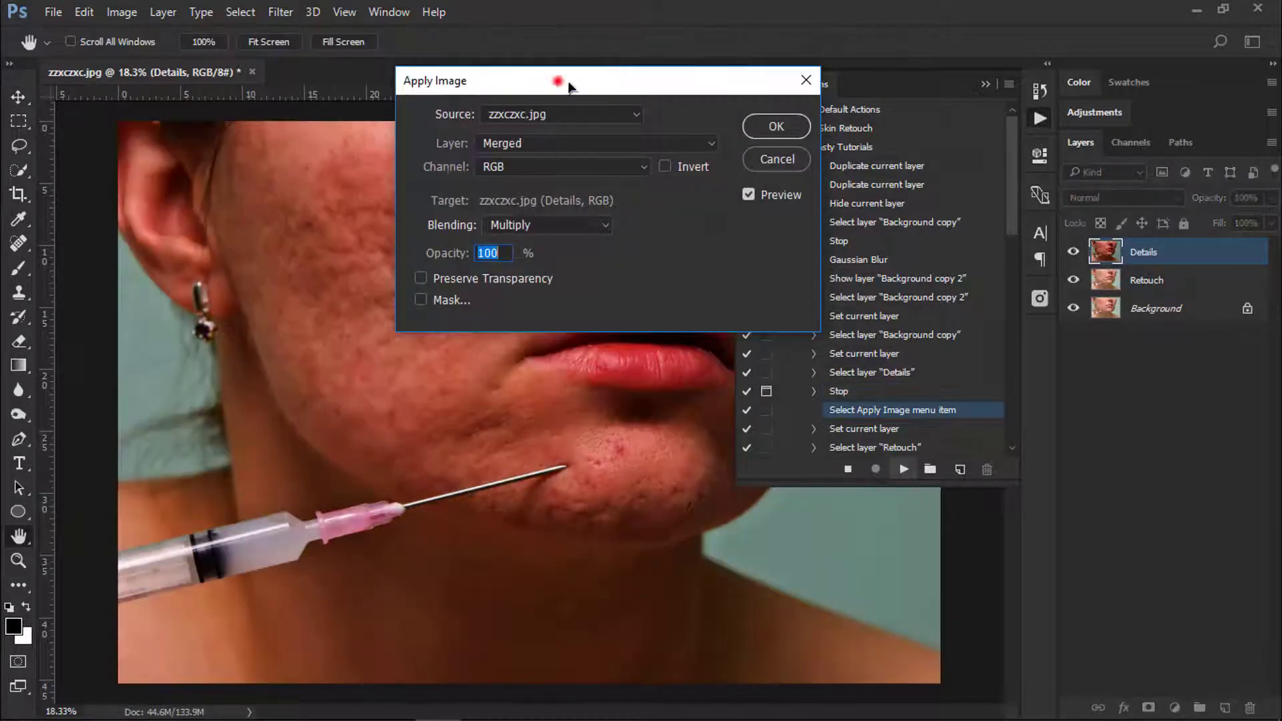
drag(569, 85, 678, 70)
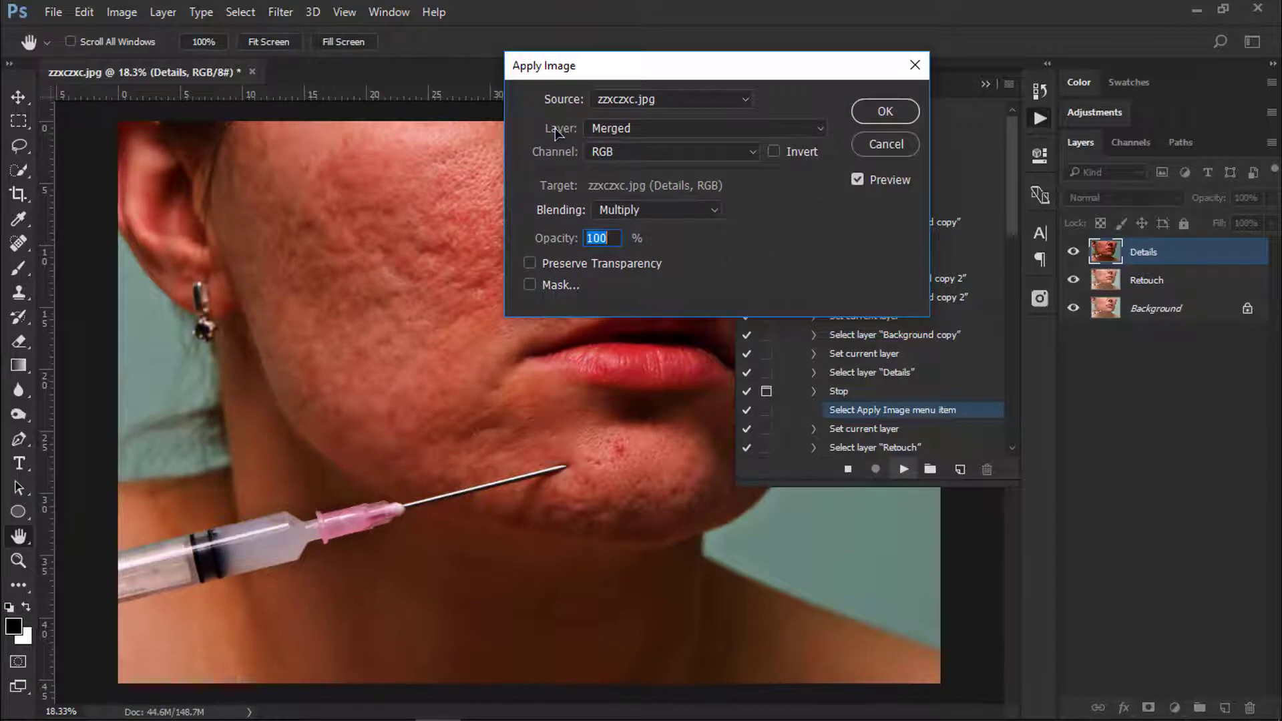
click(639, 127)
click(632, 187)
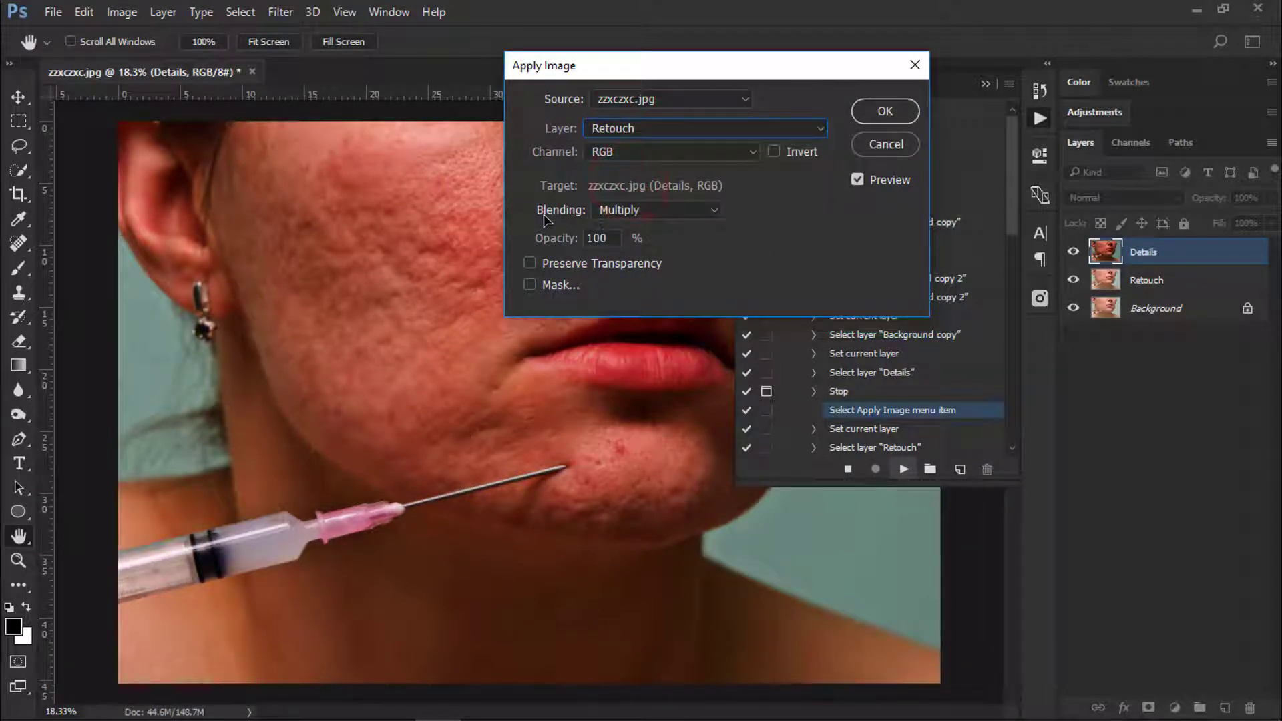
click(651, 209)
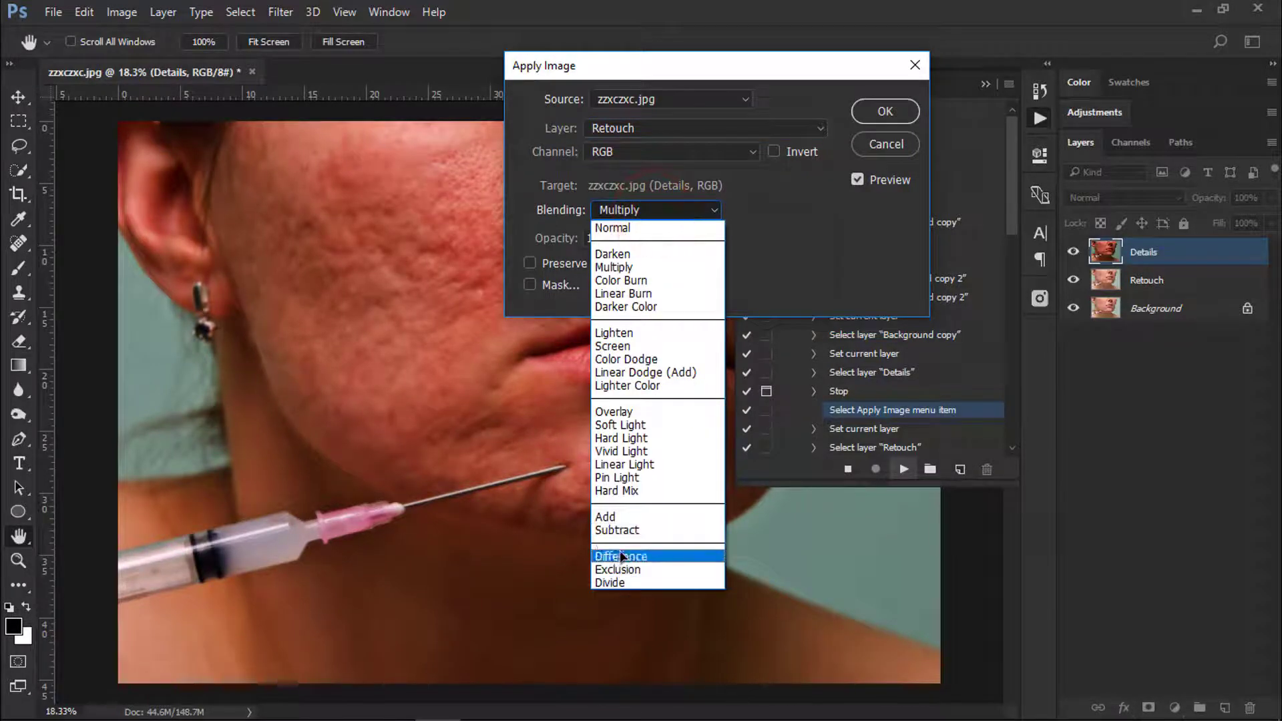
click(618, 530)
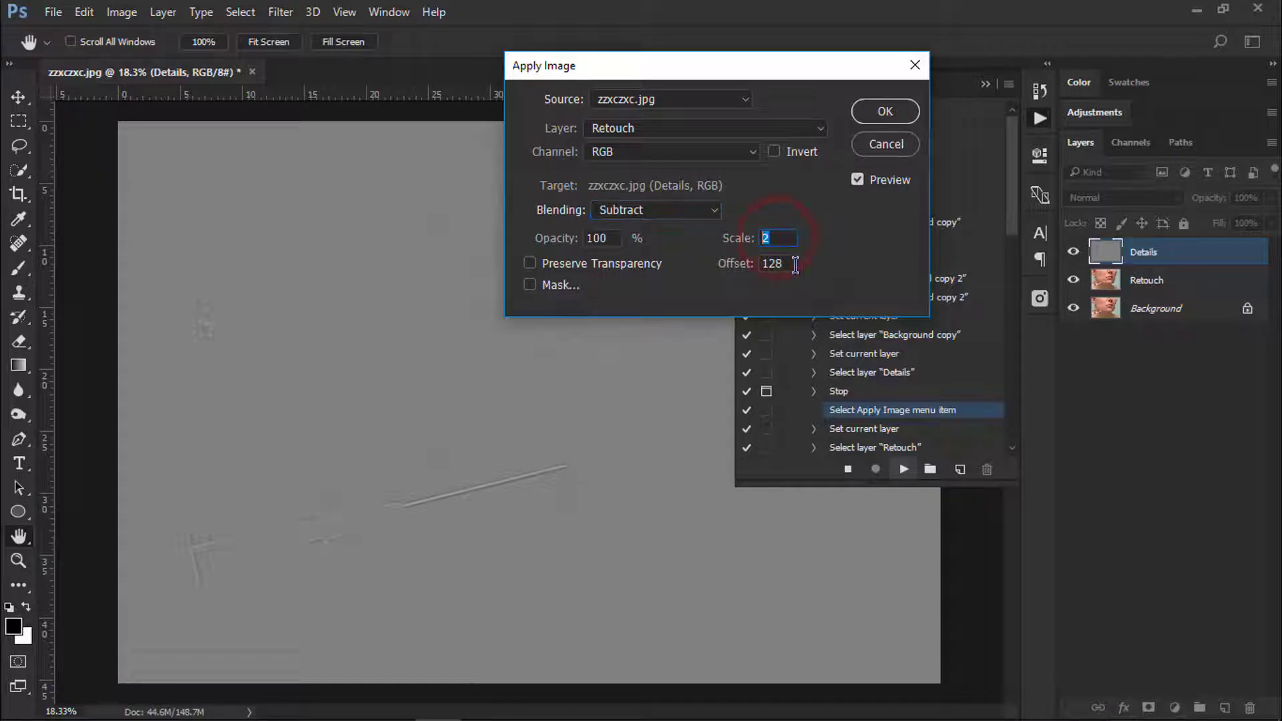
click(791, 263)
click(885, 111)
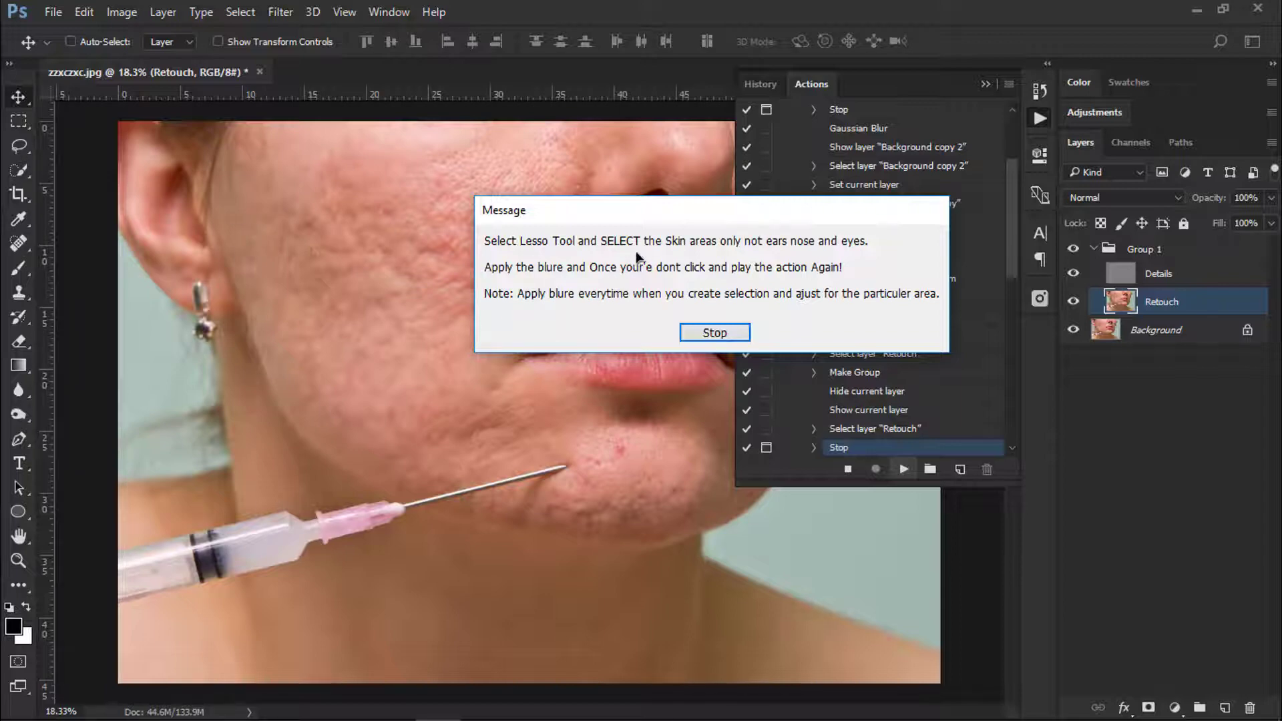
Step: Stop the action's message, collapse the Actions list and choose the freehand Lasso tool
click(727, 337)
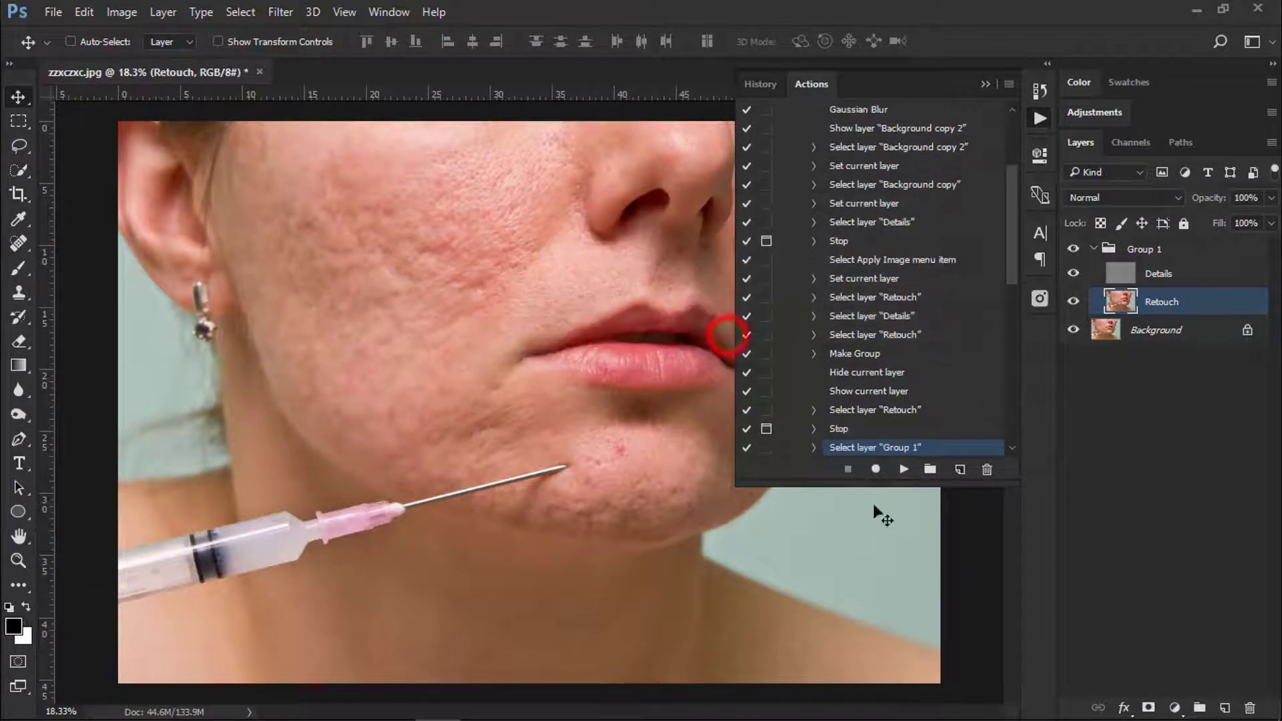
click(984, 86)
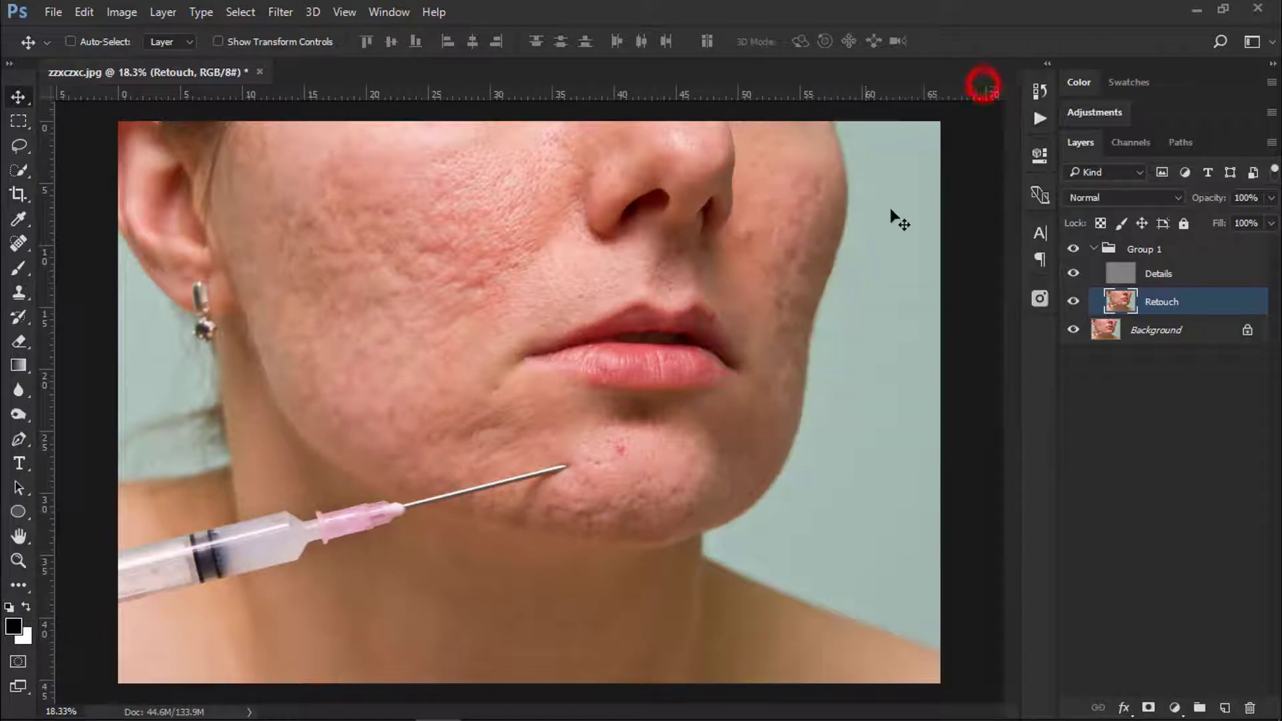
click(17, 144)
click(67, 148)
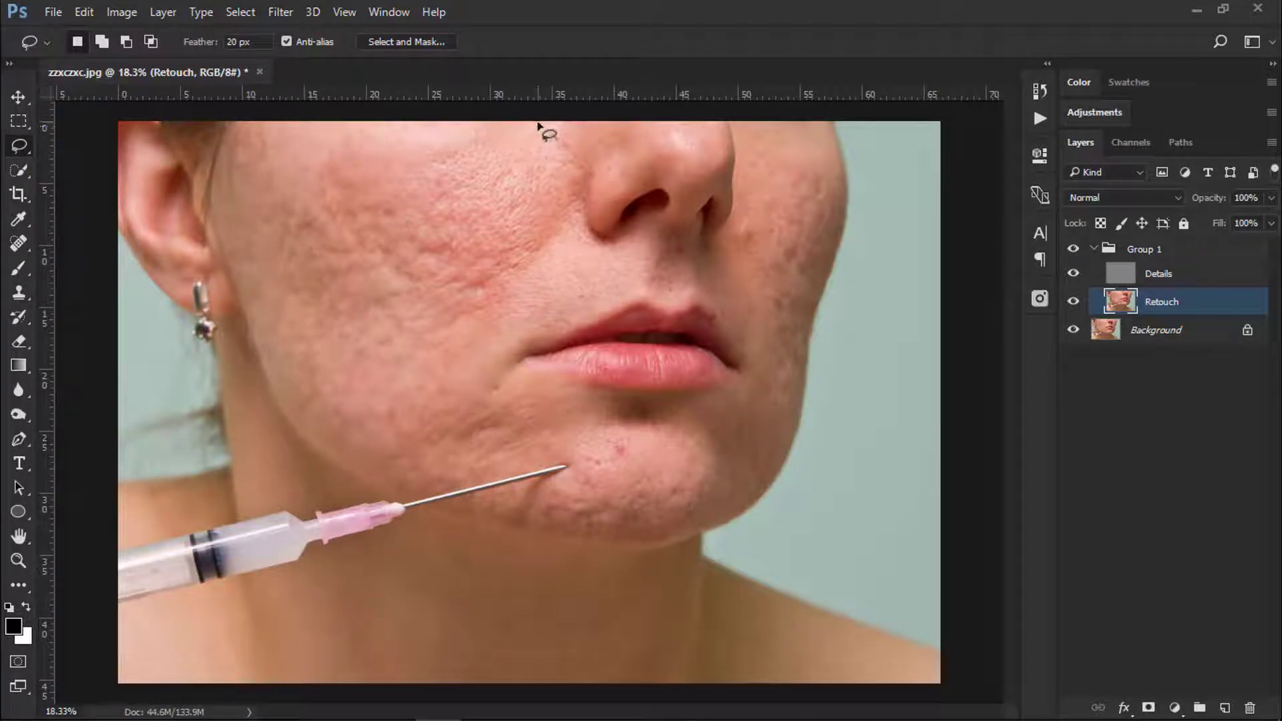
Step: Lasso the left cheek, give it an 80-pixel Gaussian Blur, and deselect
mouse_move(537, 122)
mouse_down()
mouse_move(257, 121)
mouse_move(205, 152)
mouse_up()
drag(209, 232, 231, 281)
mouse_move(278, 399)
mouse_down()
mouse_move(312, 449)
mouse_move(397, 487)
mouse_move(566, 449)
mouse_move(565, 421)
mouse_move(517, 391)
mouse_move(498, 341)
mouse_move(594, 162)
mouse_move(594, 121)
mouse_move(564, 119)
mouse_up()
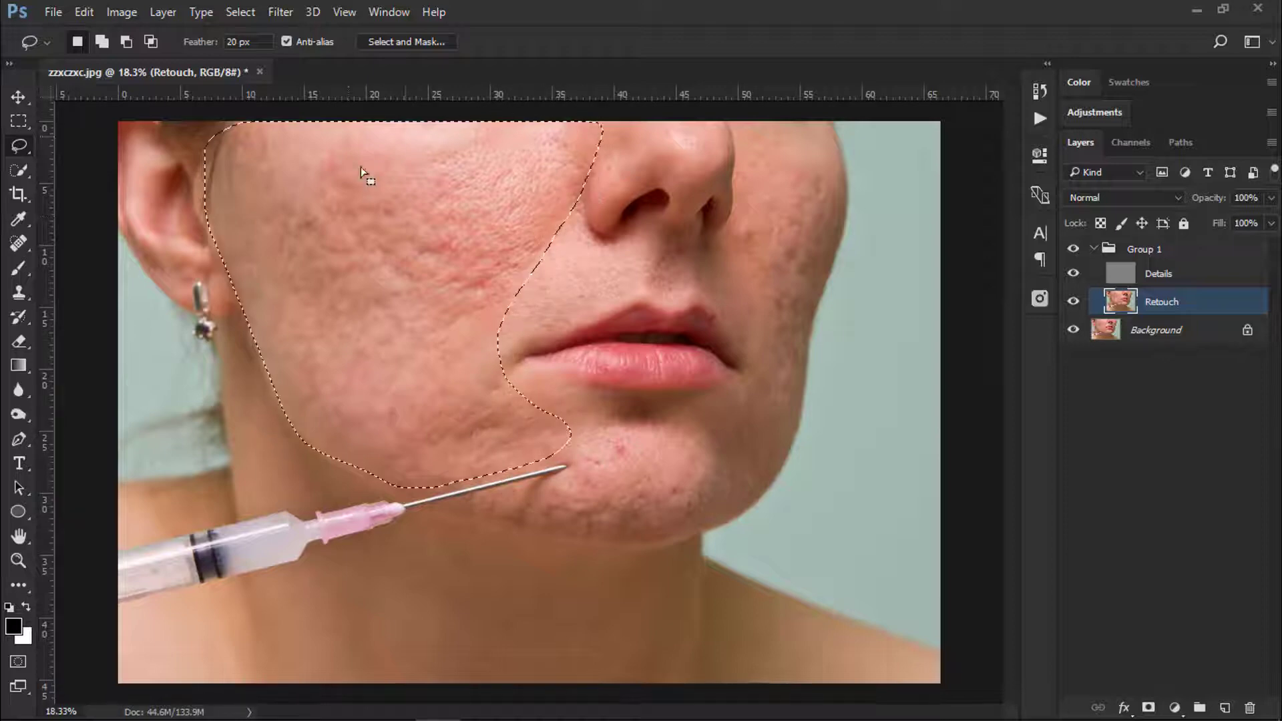
click(280, 12)
click(284, 221)
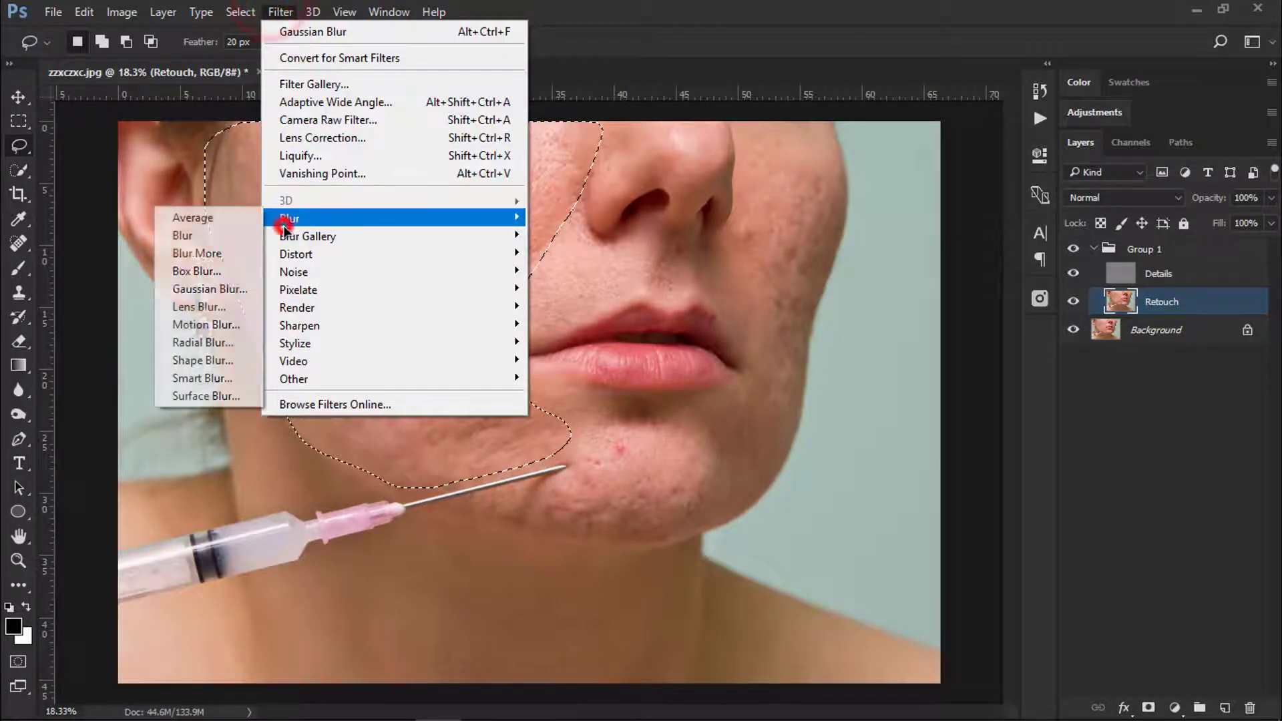
click(206, 291)
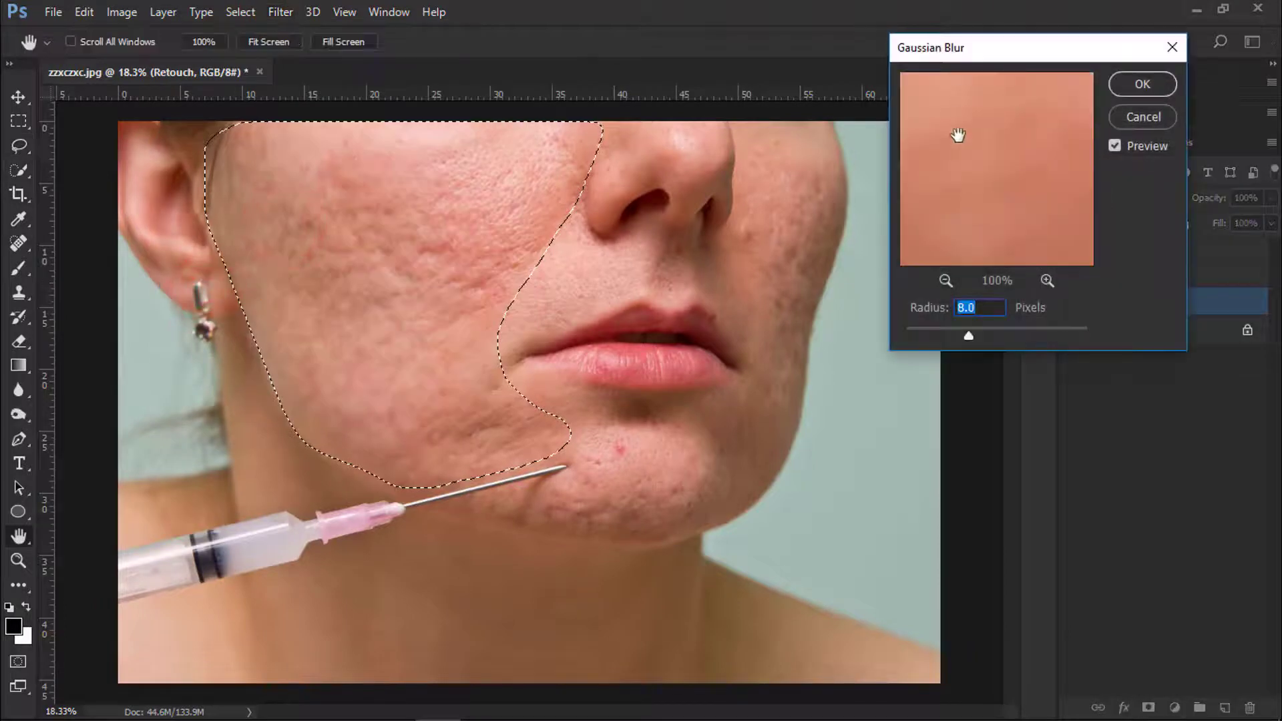
drag(969, 336, 1022, 339)
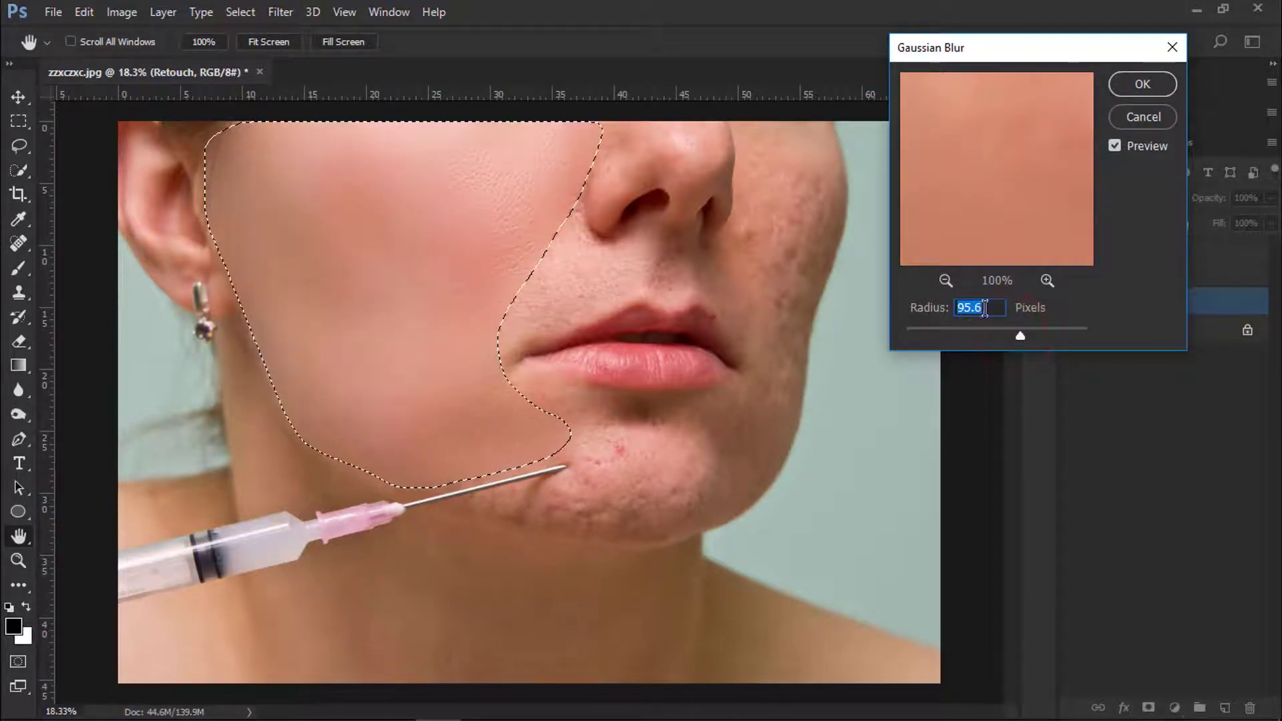
text(80)
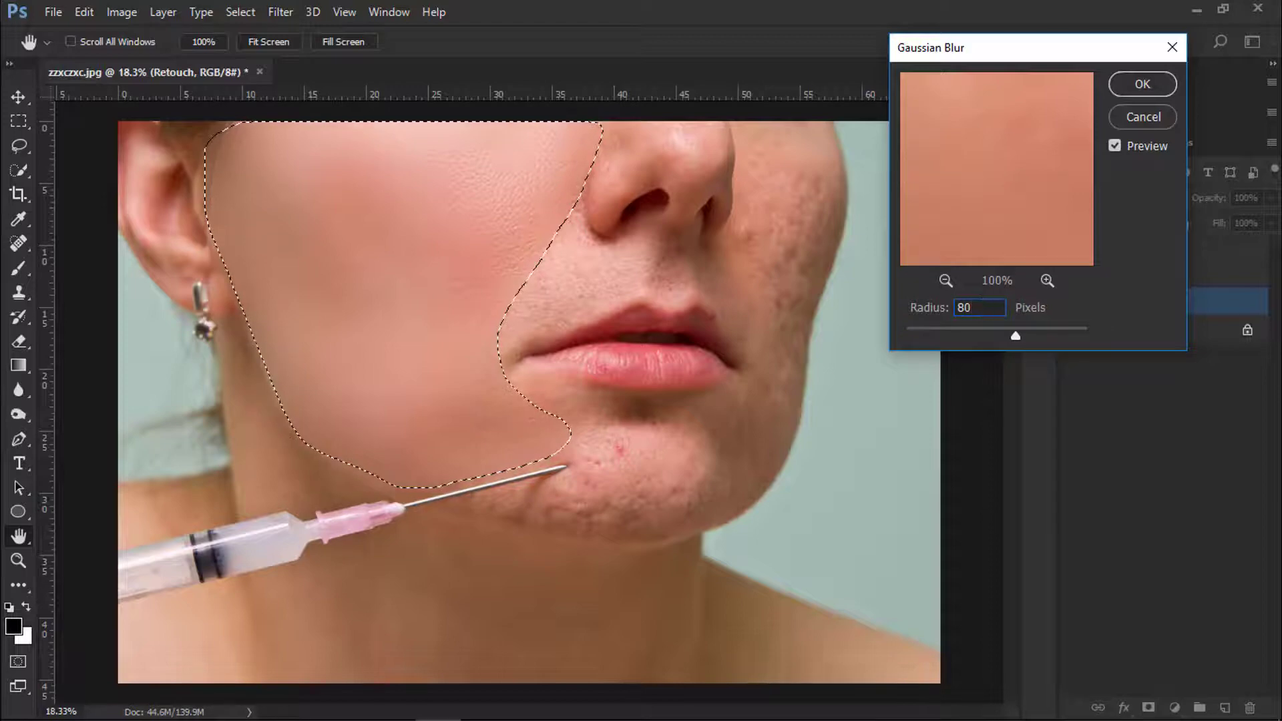
click(1129, 81)
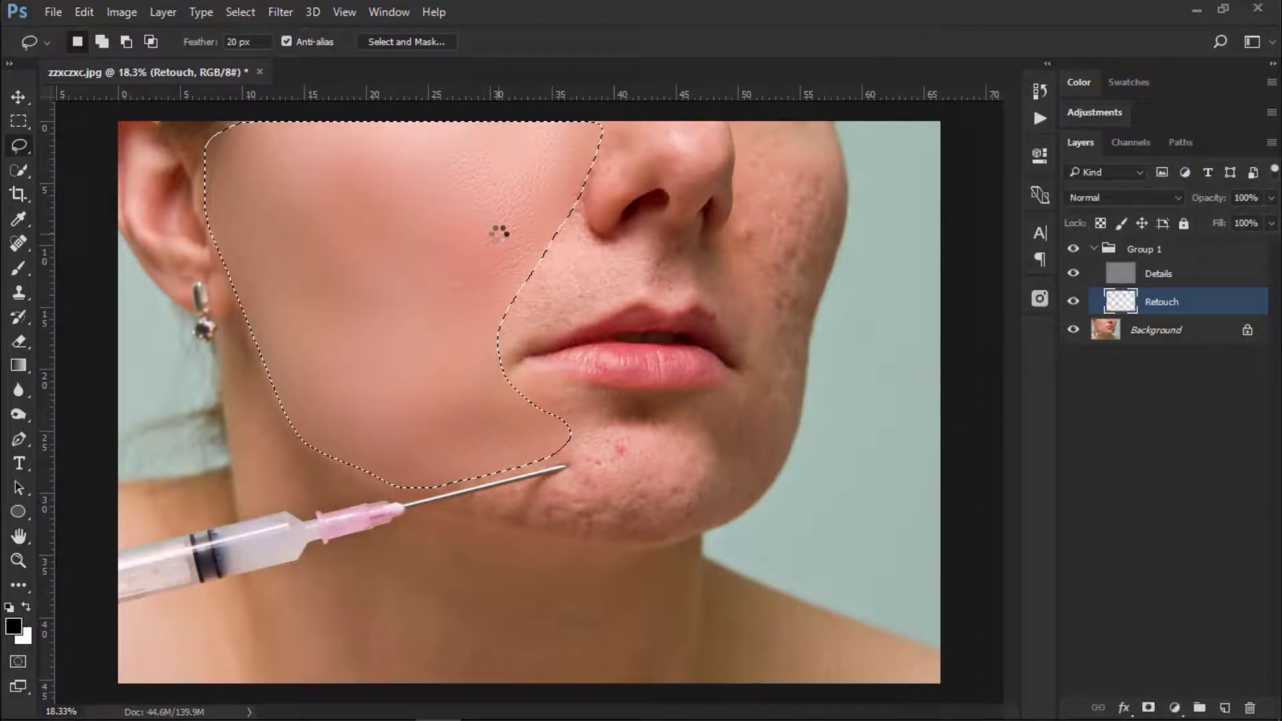
click(624, 277)
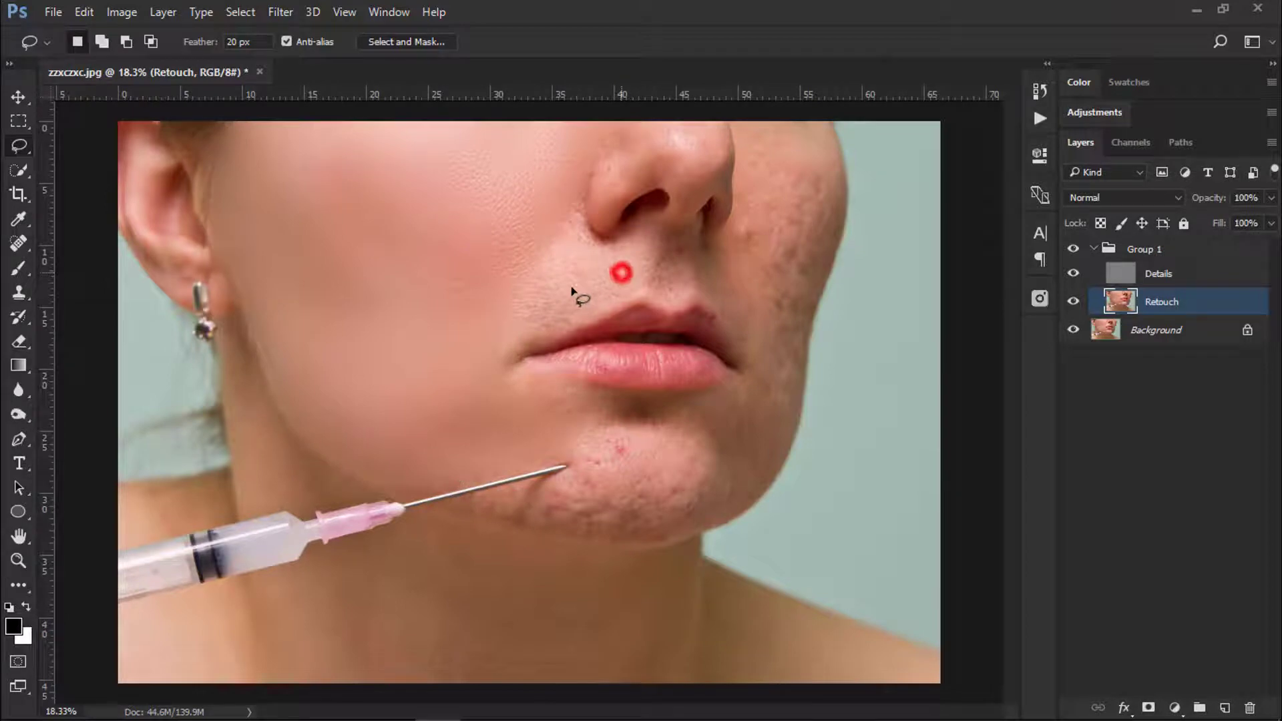
Step: Lasso the right cheek from nose to jaw, apply a 42.9-pixel Gaussian Blur, and deselect
click(561, 390)
mouse_move(732, 122)
mouse_down()
mouse_move(725, 260)
mouse_move(845, 210)
mouse_up()
key(ctrl+alt+f)
mouse_move(999, 336)
mouse_down()
mouse_move(991, 330)
mouse_move(1003, 334)
mouse_up()
click(1000, 334)
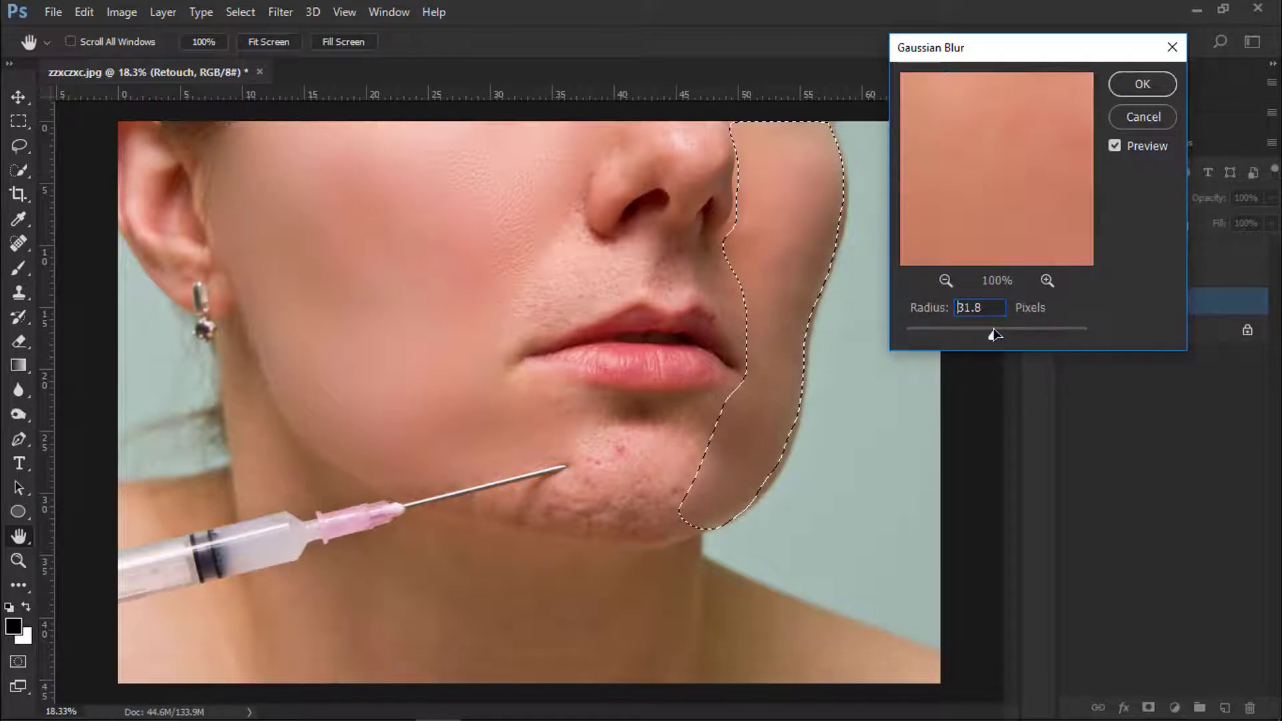
drag(993, 334, 1003, 335)
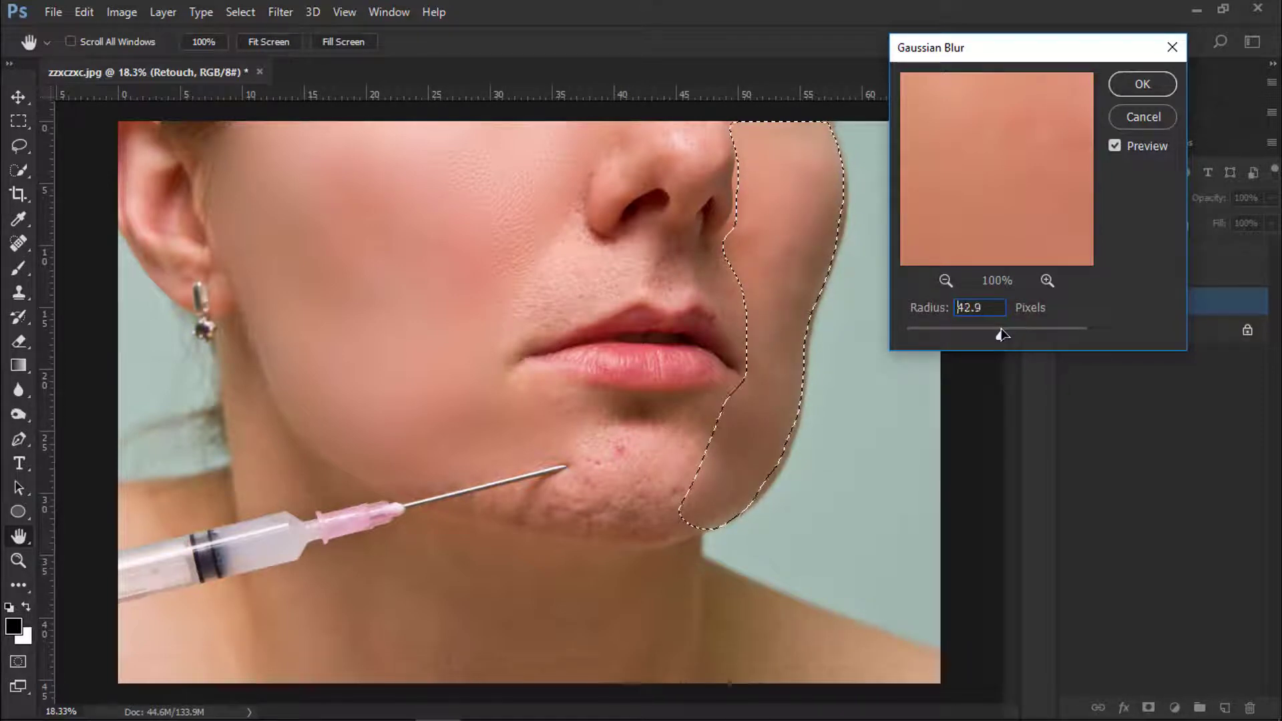
click(1125, 85)
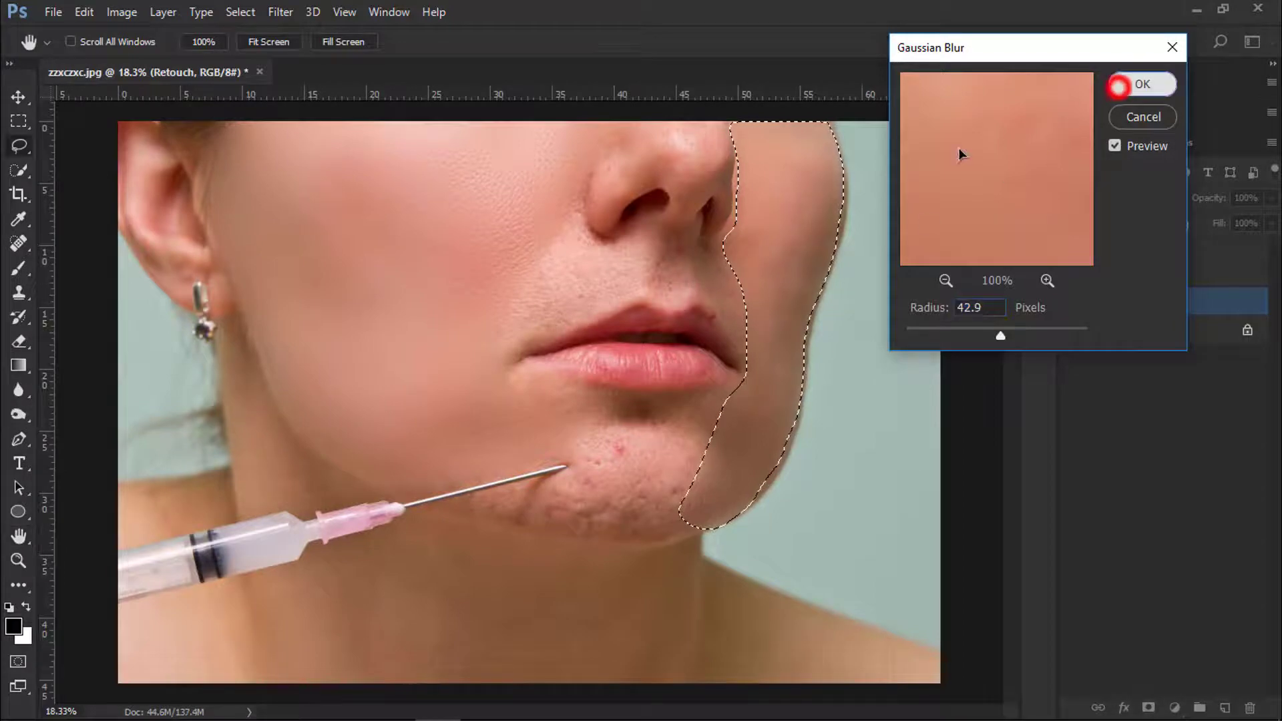
click(420, 263)
Step: Lasso the scarred chin area, blur it with Gaussian Blur, and deselect
scroll(687, 491, up, 2)
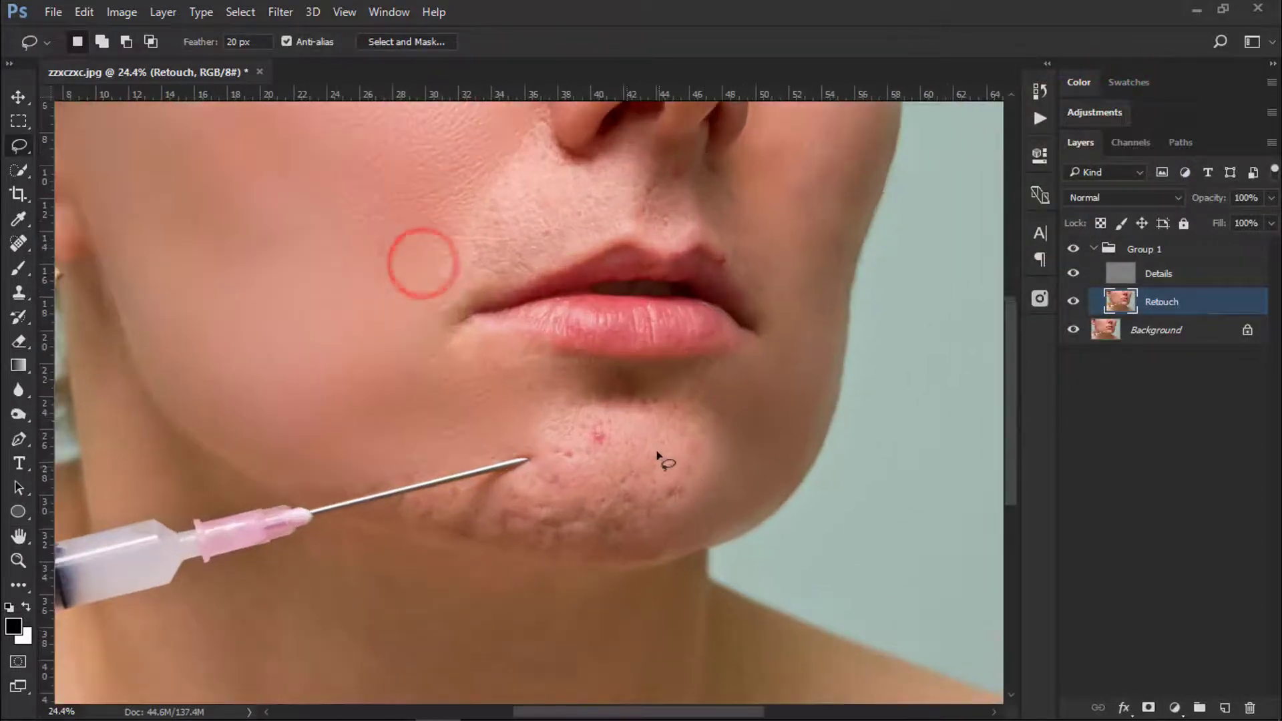
mouse_move(675, 418)
mouse_down()
mouse_move(607, 413)
mouse_move(542, 444)
mouse_move(525, 471)
mouse_move(449, 493)
mouse_up()
drag(366, 532, 374, 528)
click(280, 12)
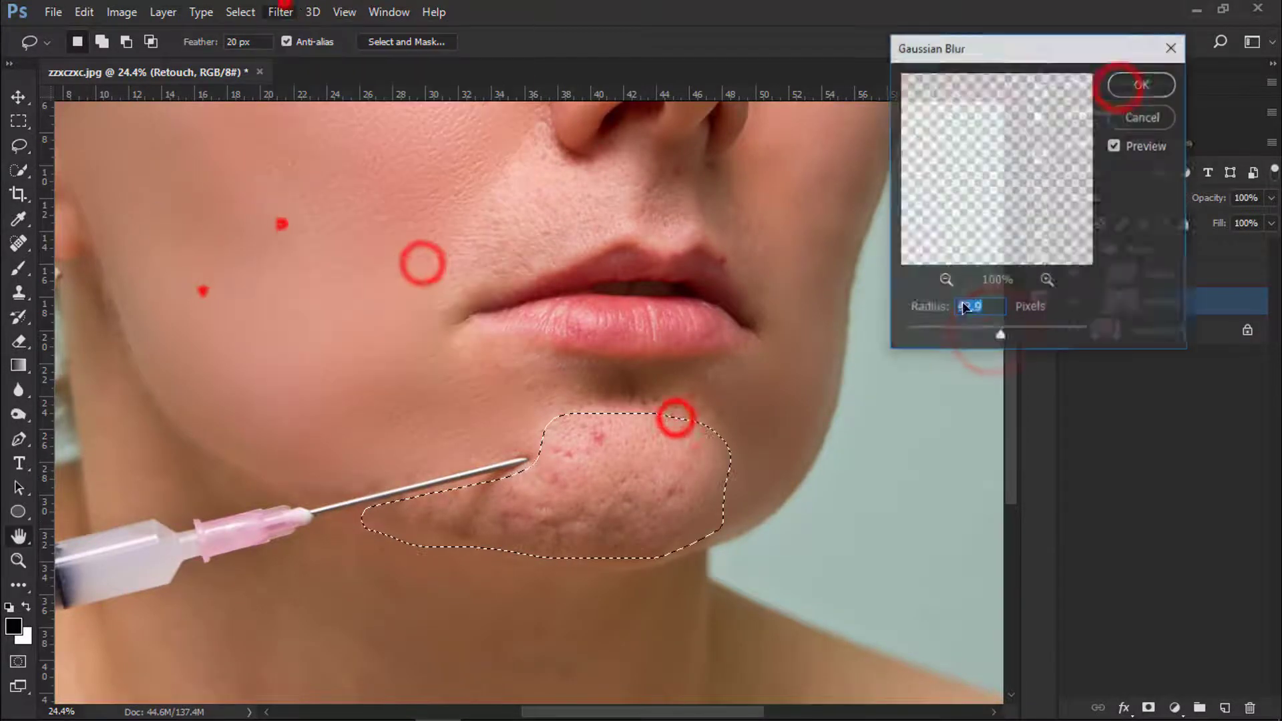
click(1136, 86)
click(420, 258)
Step: Outline the skin under the nose, apply Gaussian Blur, and deselect with Ctrl+D
scroll(452, 272, up, 1)
drag(529, 229, 400, 458)
drag(686, 274, 654, 374)
mouse_move(655, 374)
mouse_down()
mouse_move(734, 395)
mouse_move(832, 381)
mouse_move(748, 334)
mouse_move(793, 449)
mouse_up()
click(280, 12)
click(294, 28)
drag(979, 329, 987, 340)
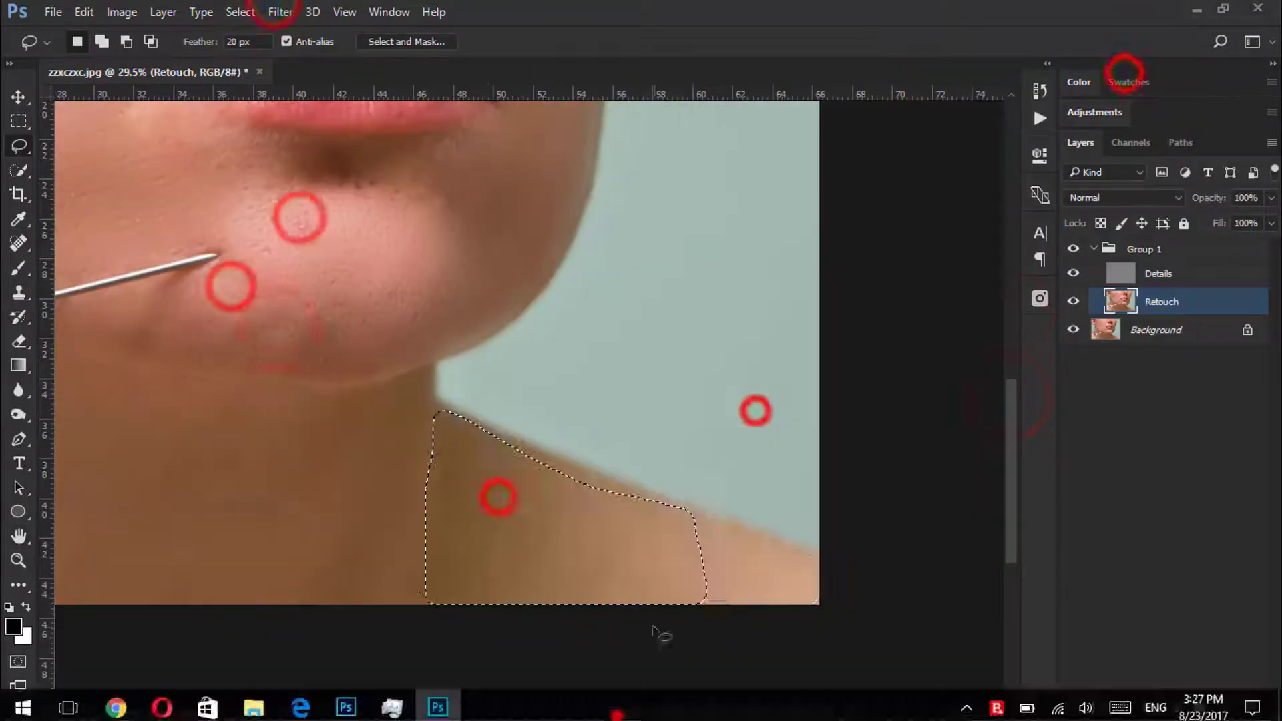
key(ctrl+d)
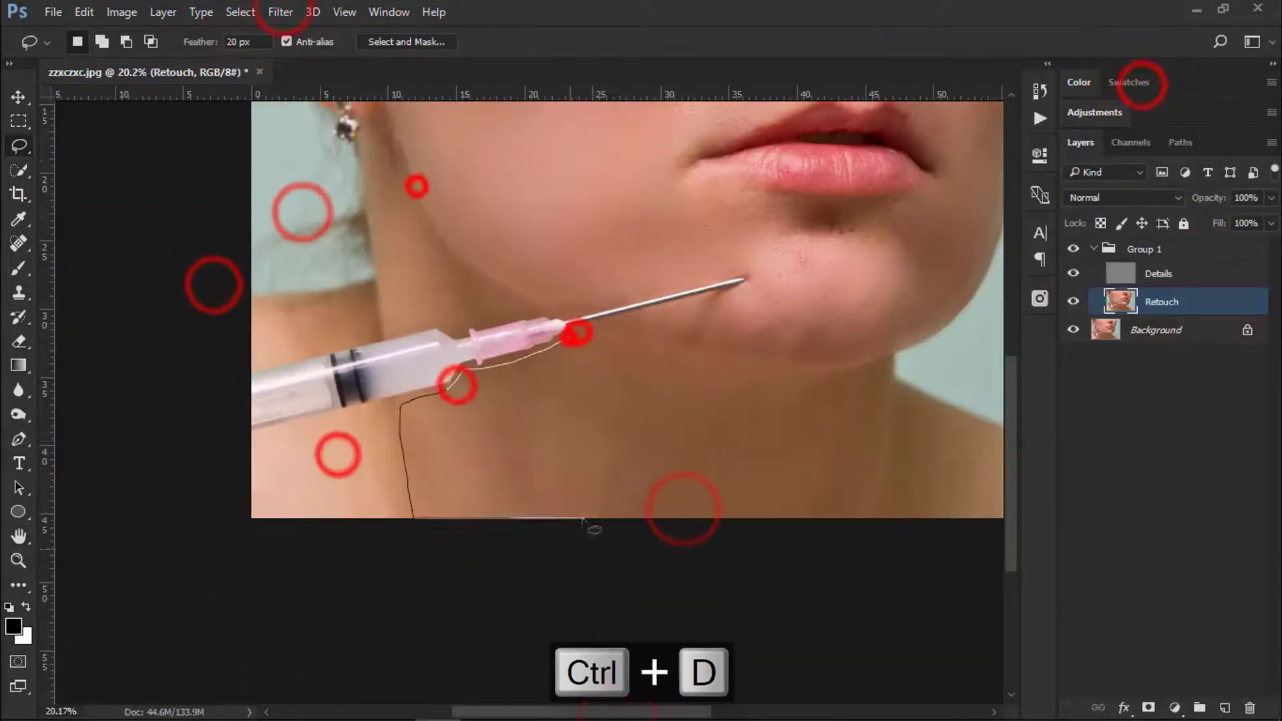
Step: Blur the neck selection and outline the skin along the lip line
click(279, 12)
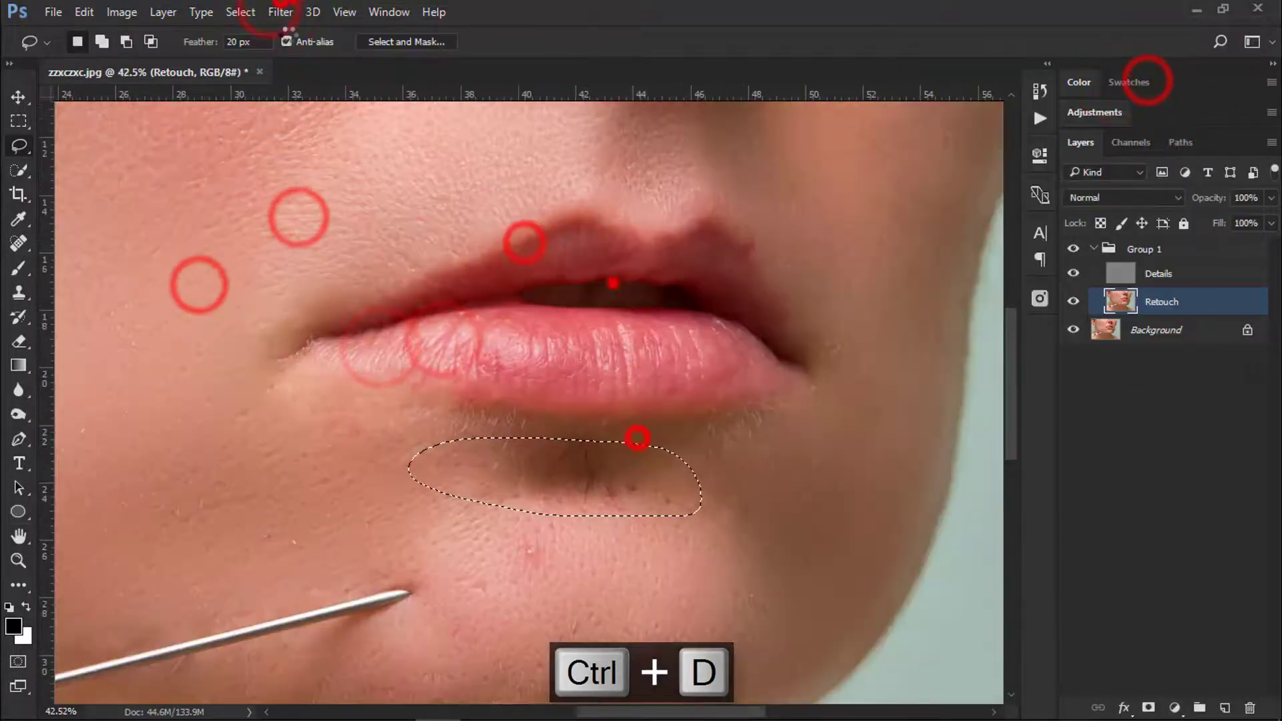
click(280, 12)
drag(372, 332, 508, 397)
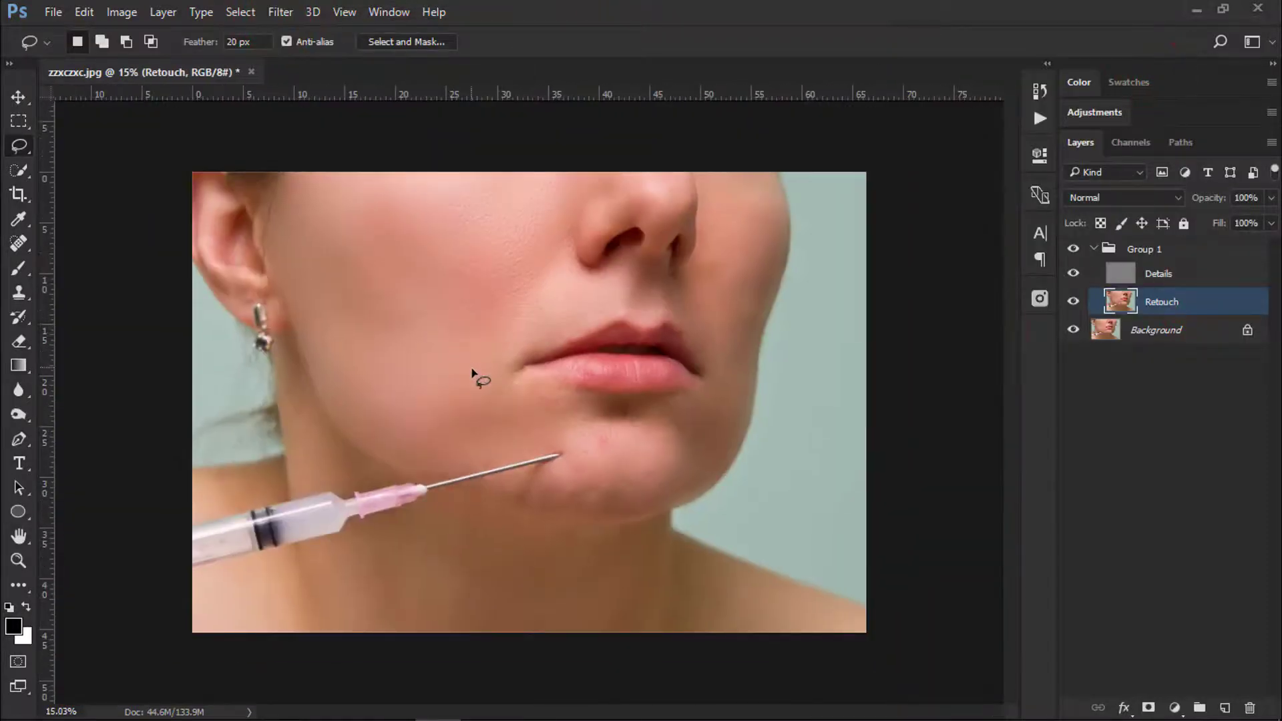
scroll(472, 372, up, 1)
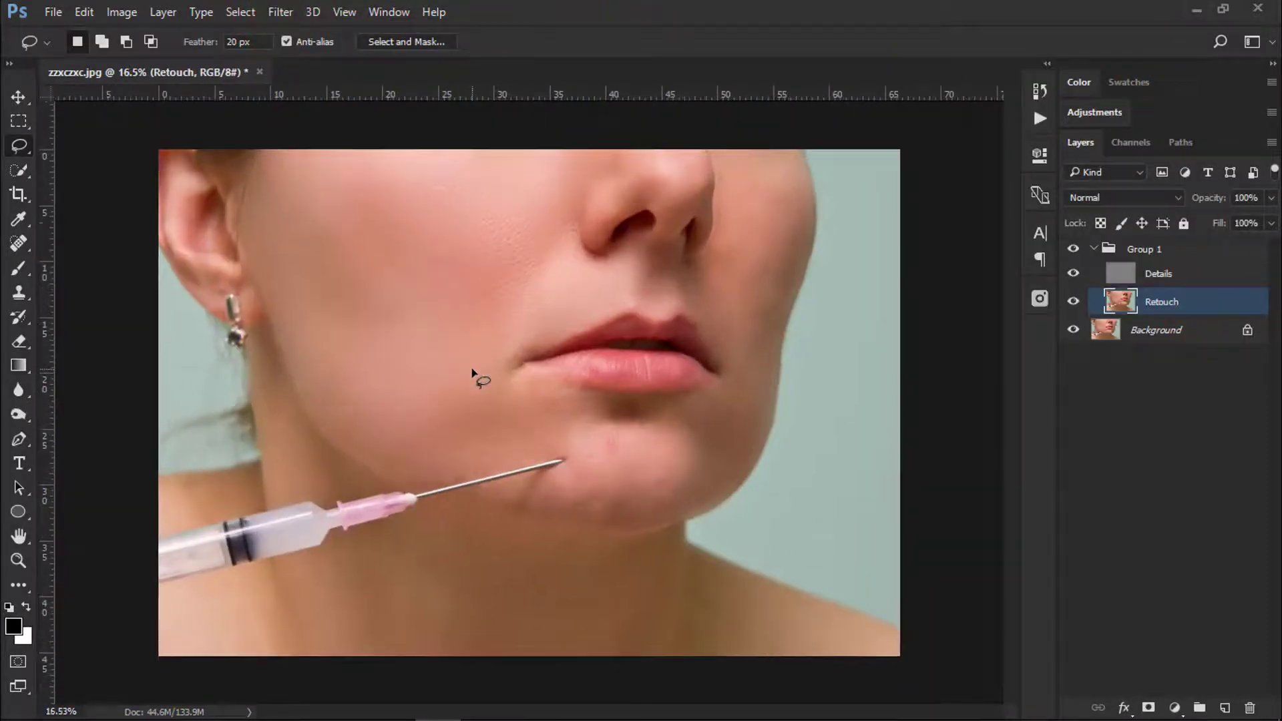
Step: Toggle Group 1 off and on to compare, then resume the action with Play Selection
click(1073, 249)
click(1073, 248)
click(1040, 118)
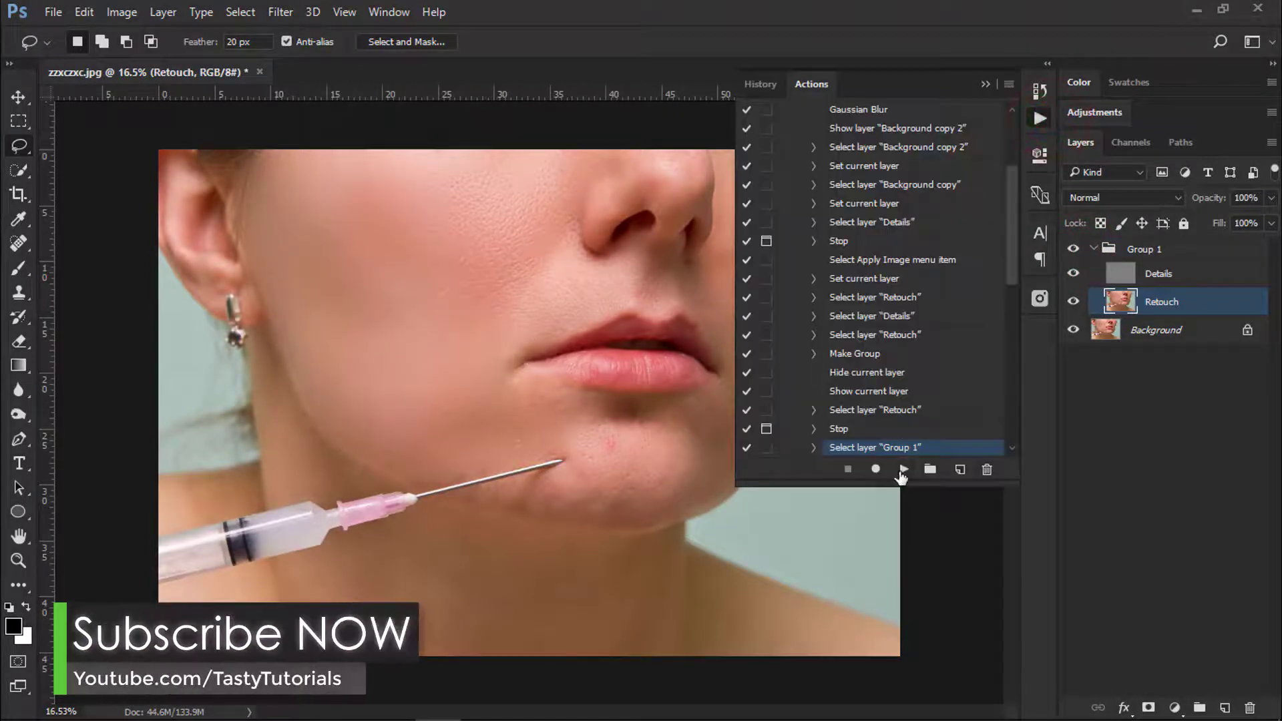
click(903, 470)
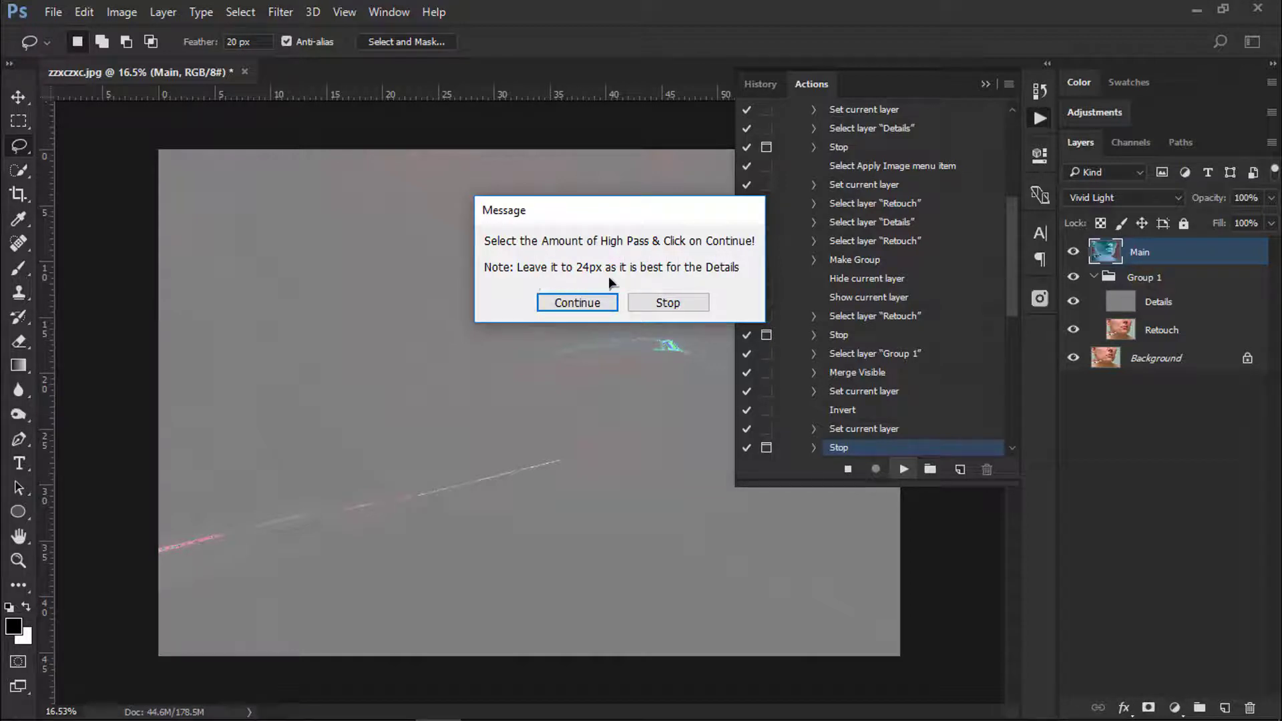
Step: Continue the action and accept a 24-pixel High Pass on the Main layer
click(571, 303)
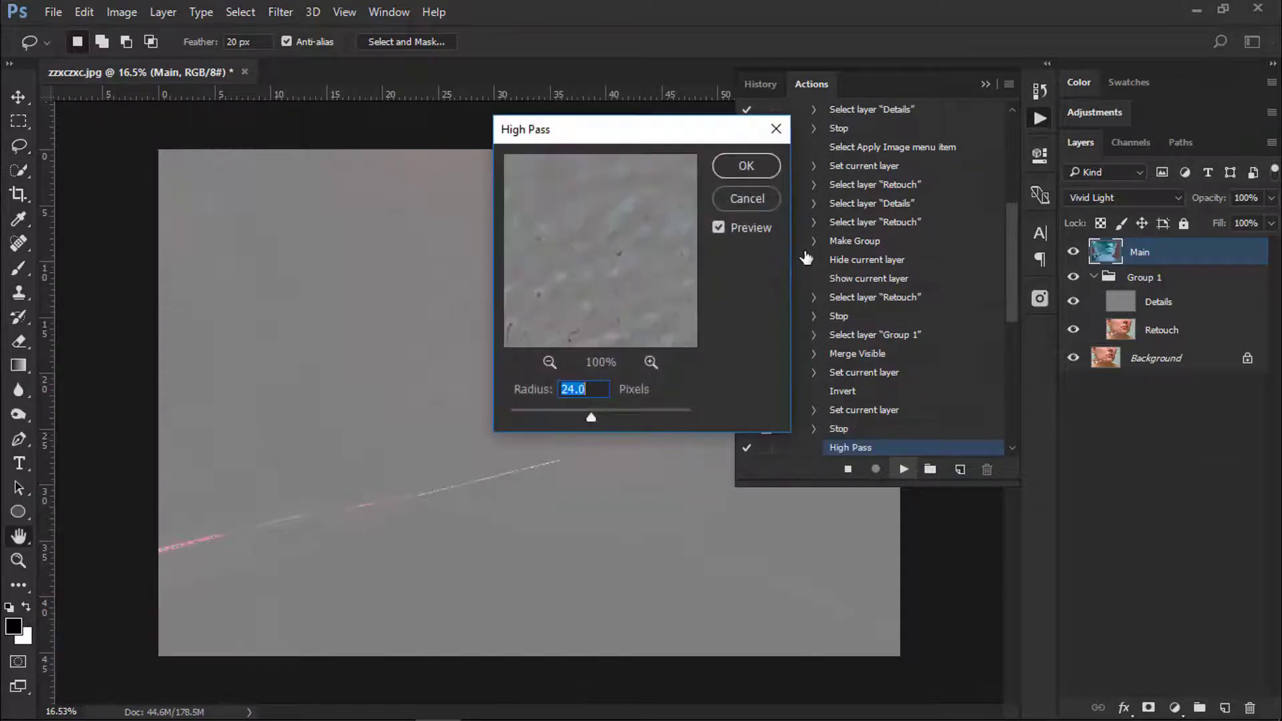
drag(631, 141, 992, 143)
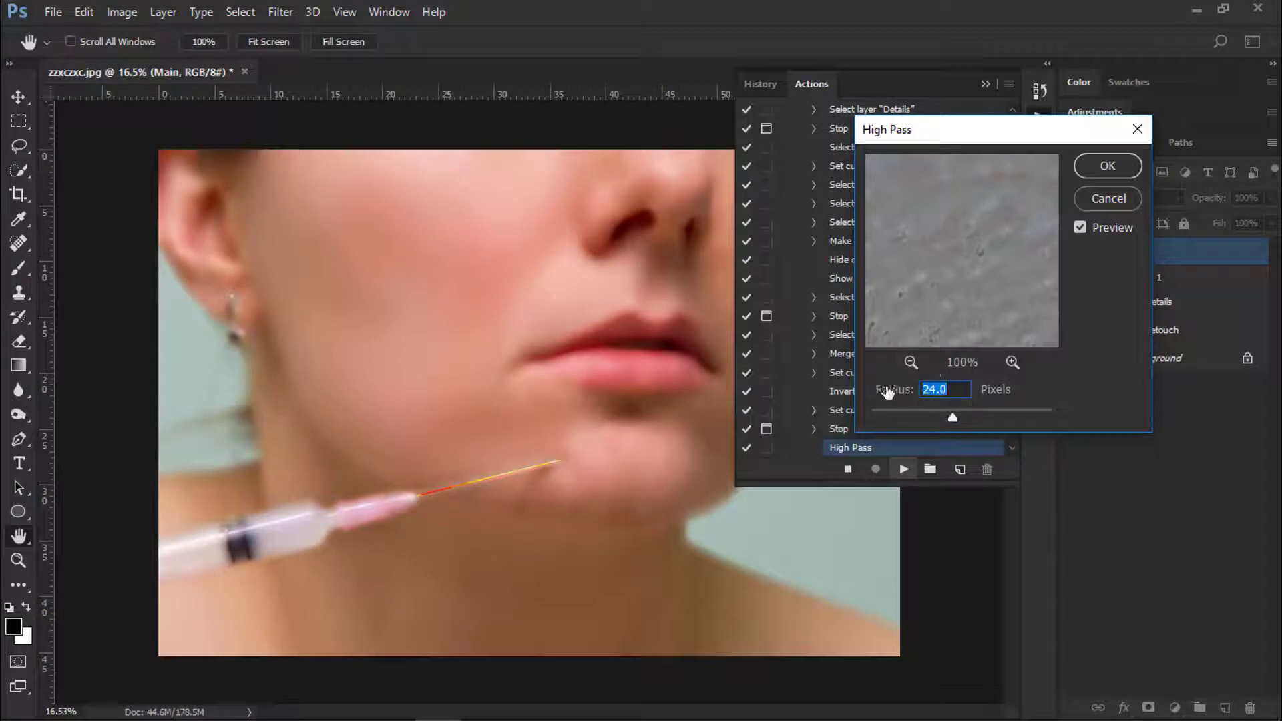
click(1105, 164)
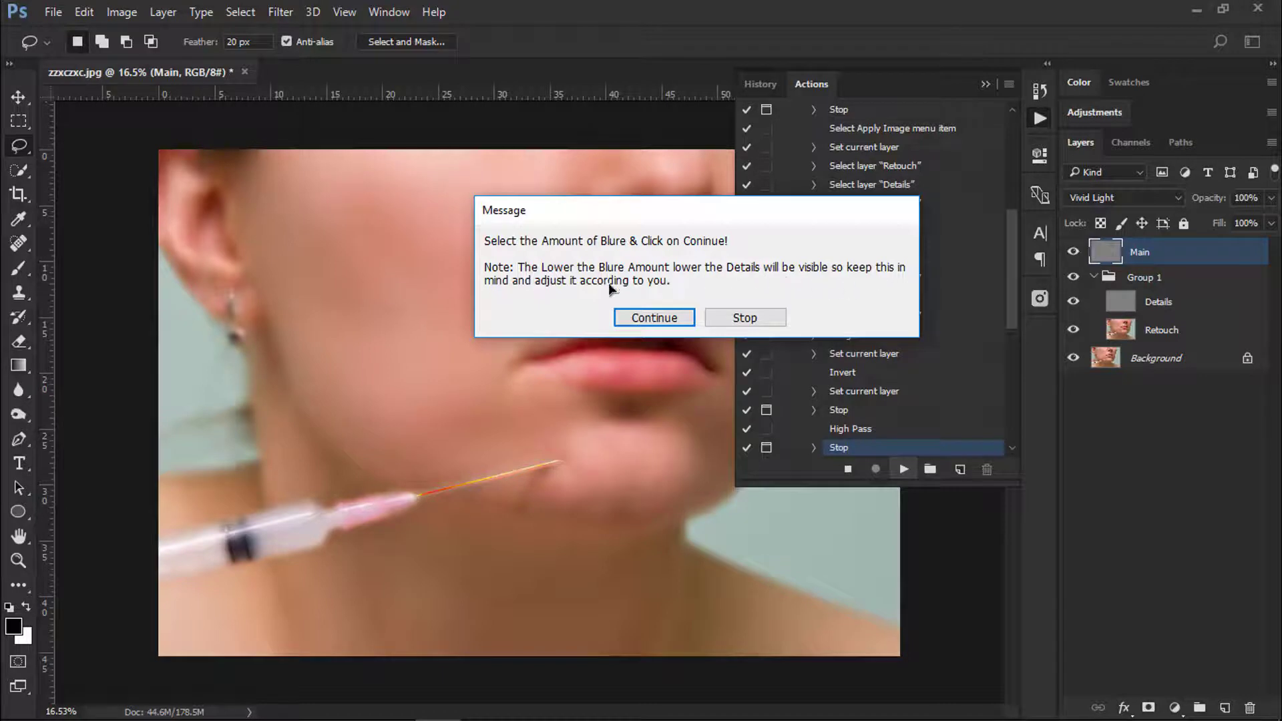
Step: Continue the action and apply a 12-pixel Gaussian Blur to the Vivid Light Main layer
click(659, 318)
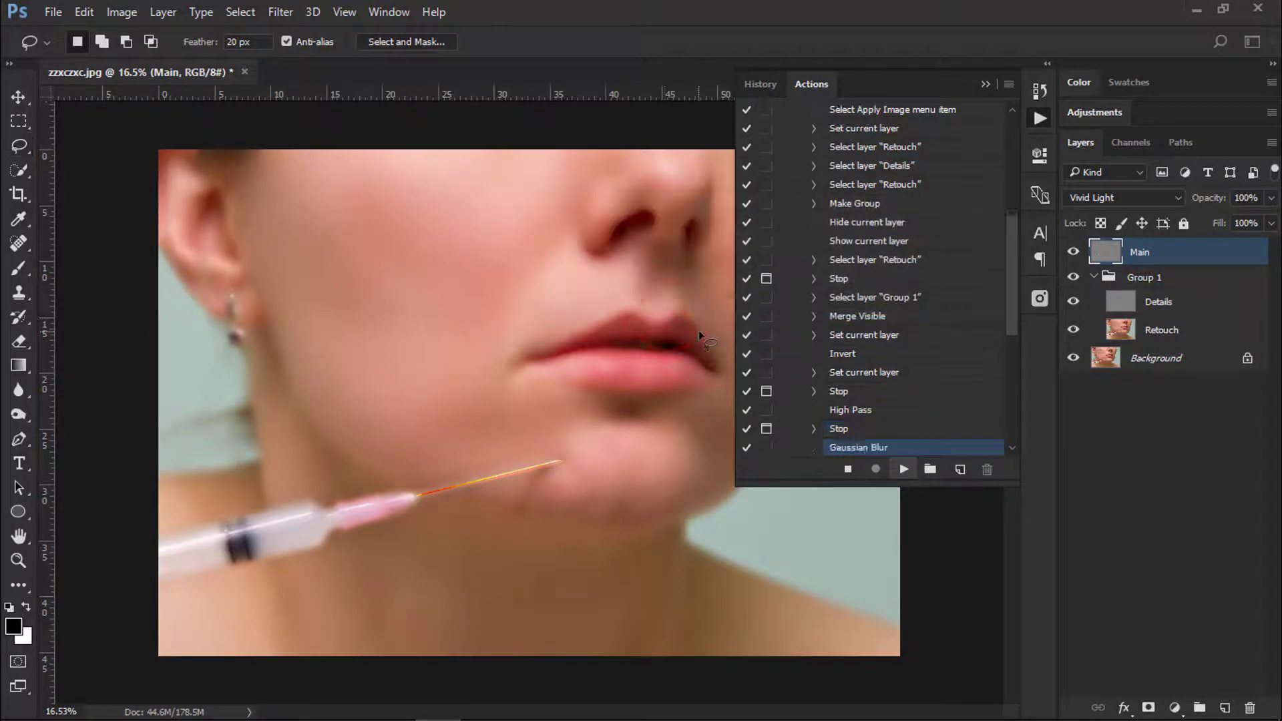
drag(1044, 49, 994, 48)
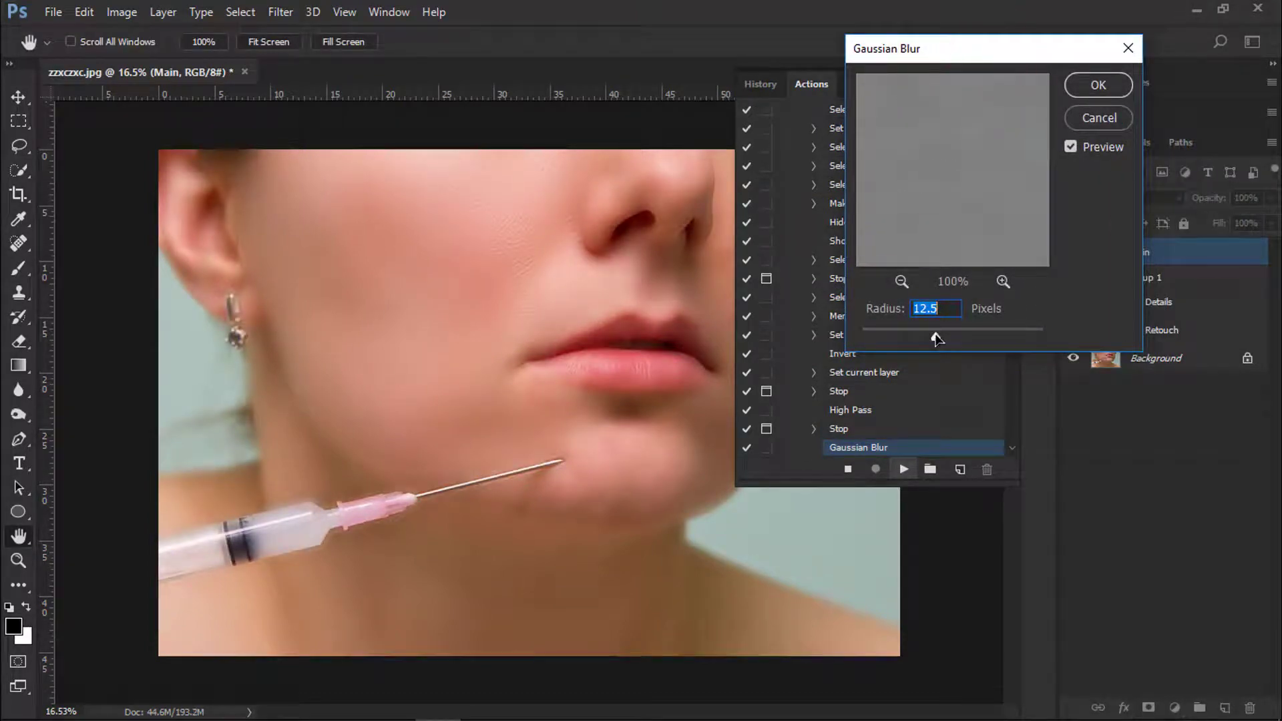
drag(937, 339, 941, 339)
mouse_move(942, 339)
mouse_down()
mouse_move(919, 334)
mouse_move(940, 337)
mouse_up()
text(12)
click(1083, 92)
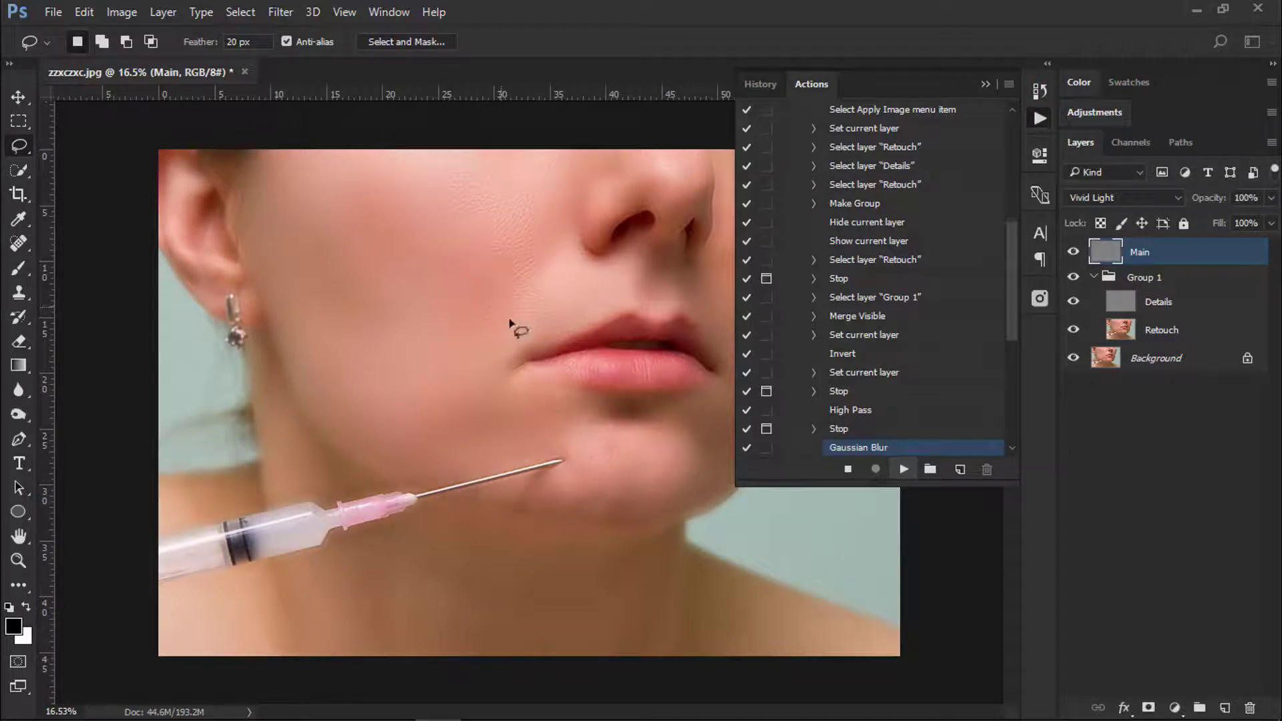
Step: Add an inverted black layer mask to Main, set white as foreground, and stop the action
key(ctrl+alt+m)
key(ctrl+i)
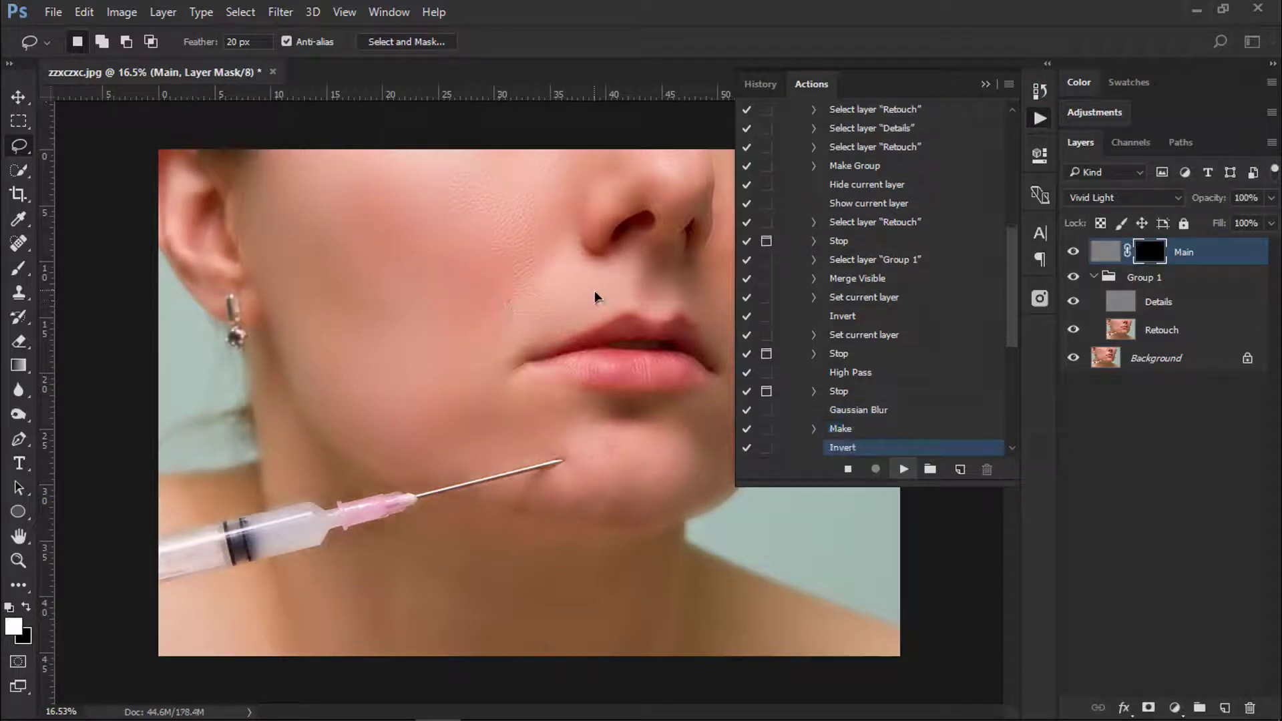
key(x)
key(x)
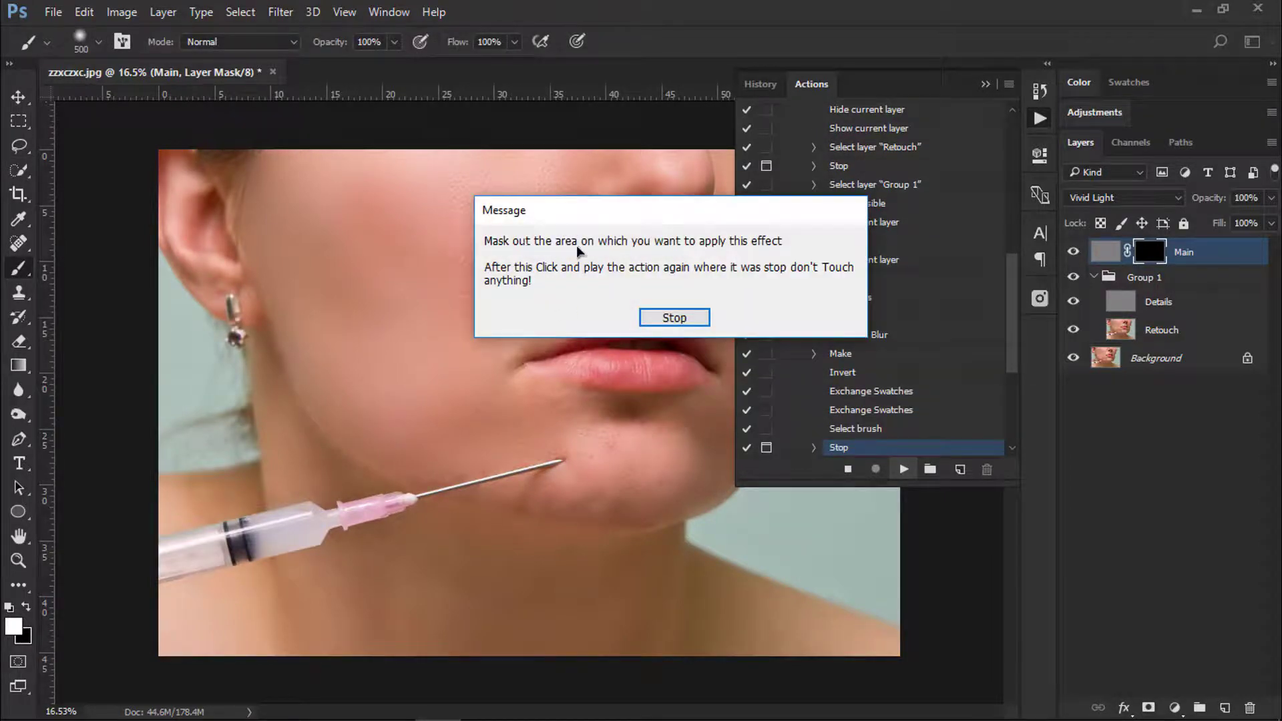
click(688, 316)
click(986, 85)
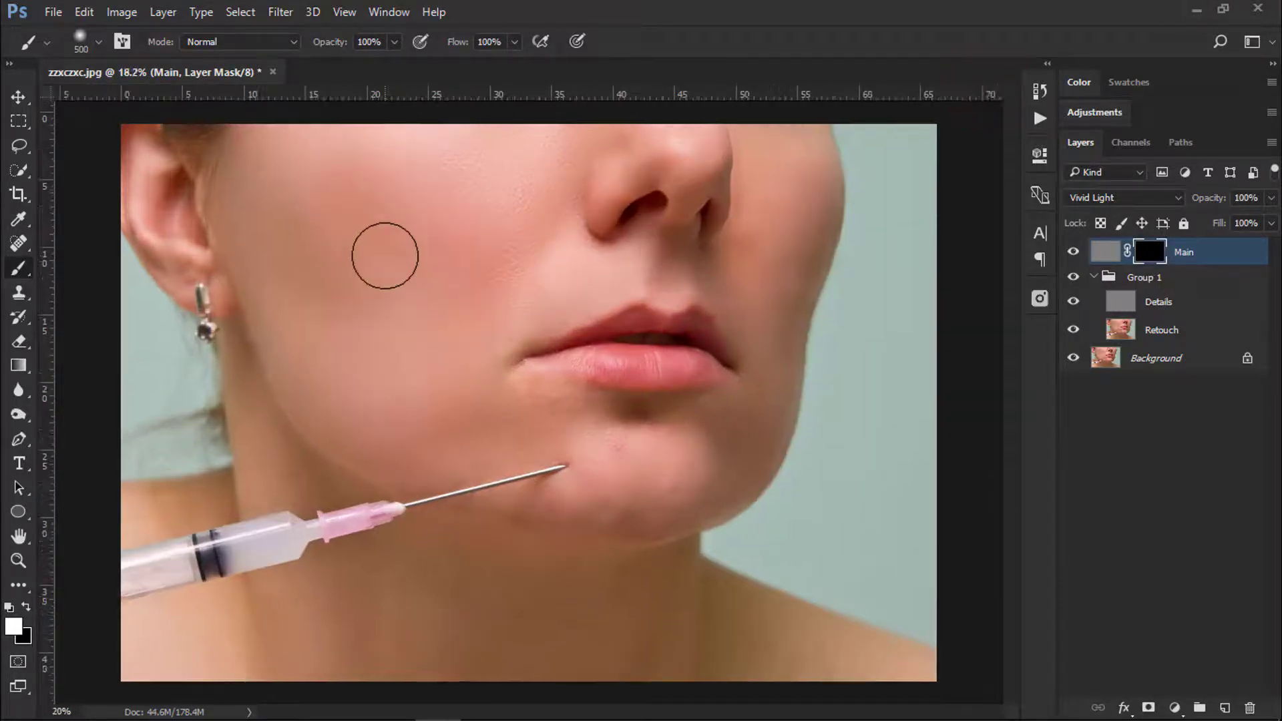
Step: Brush white into the mask over the cheeks and the skin beside the nose
key(ctrl+plus)
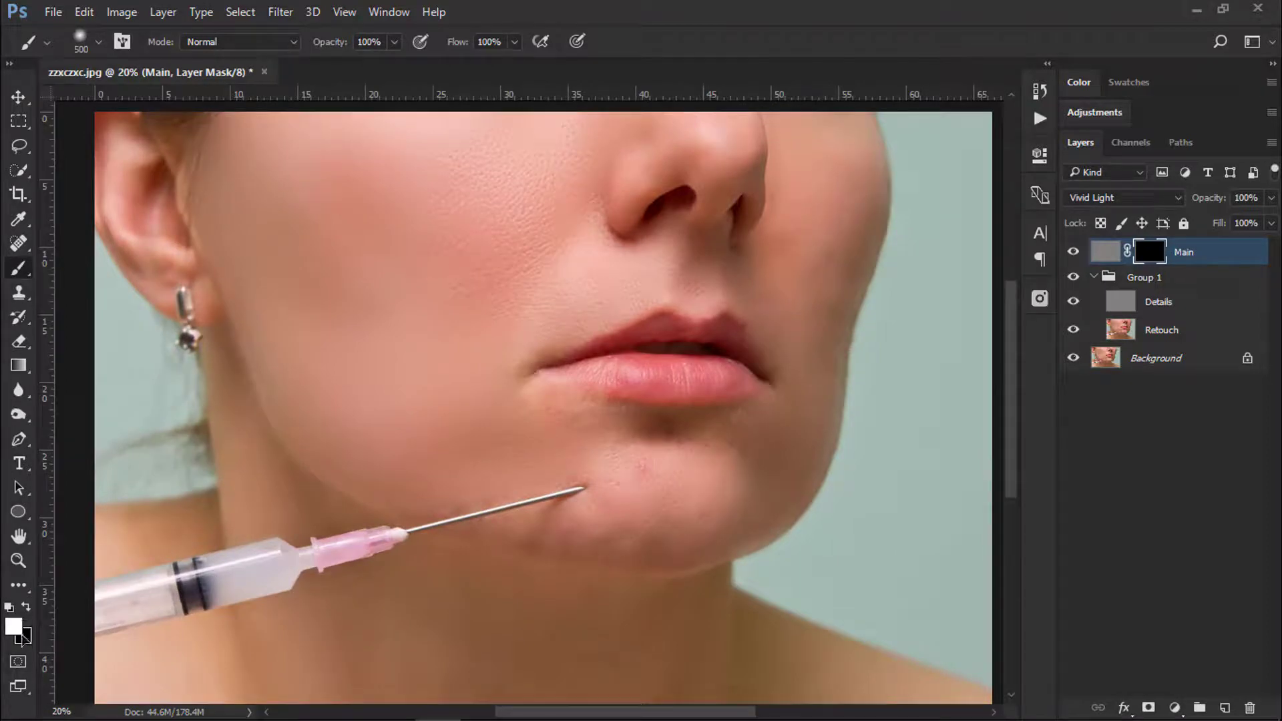
click(479, 175)
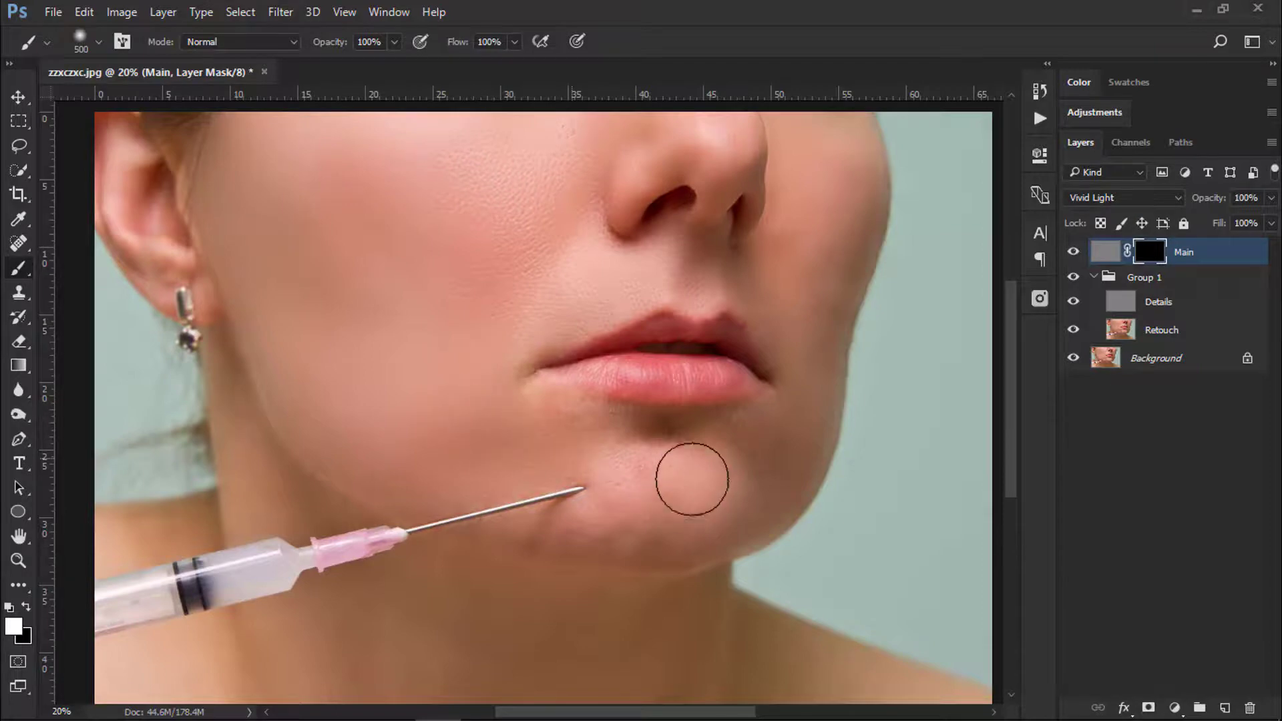
click(698, 119)
key(ctrl+0)
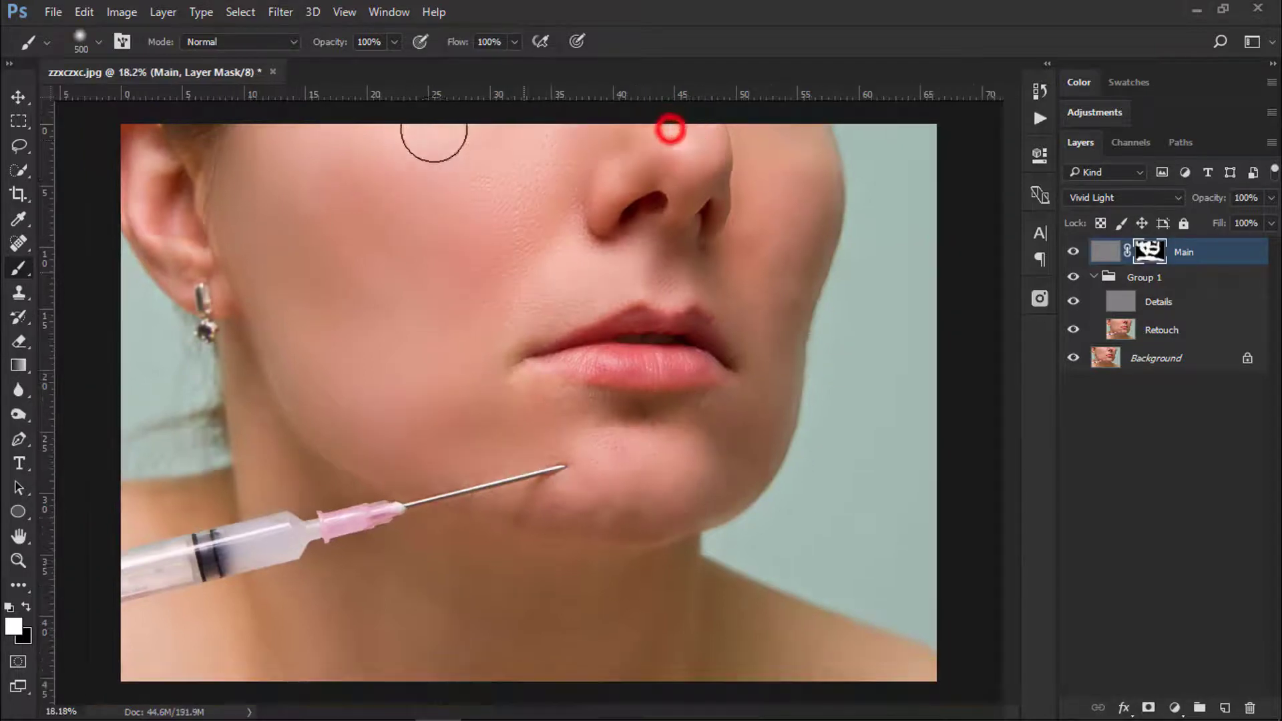
click(773, 137)
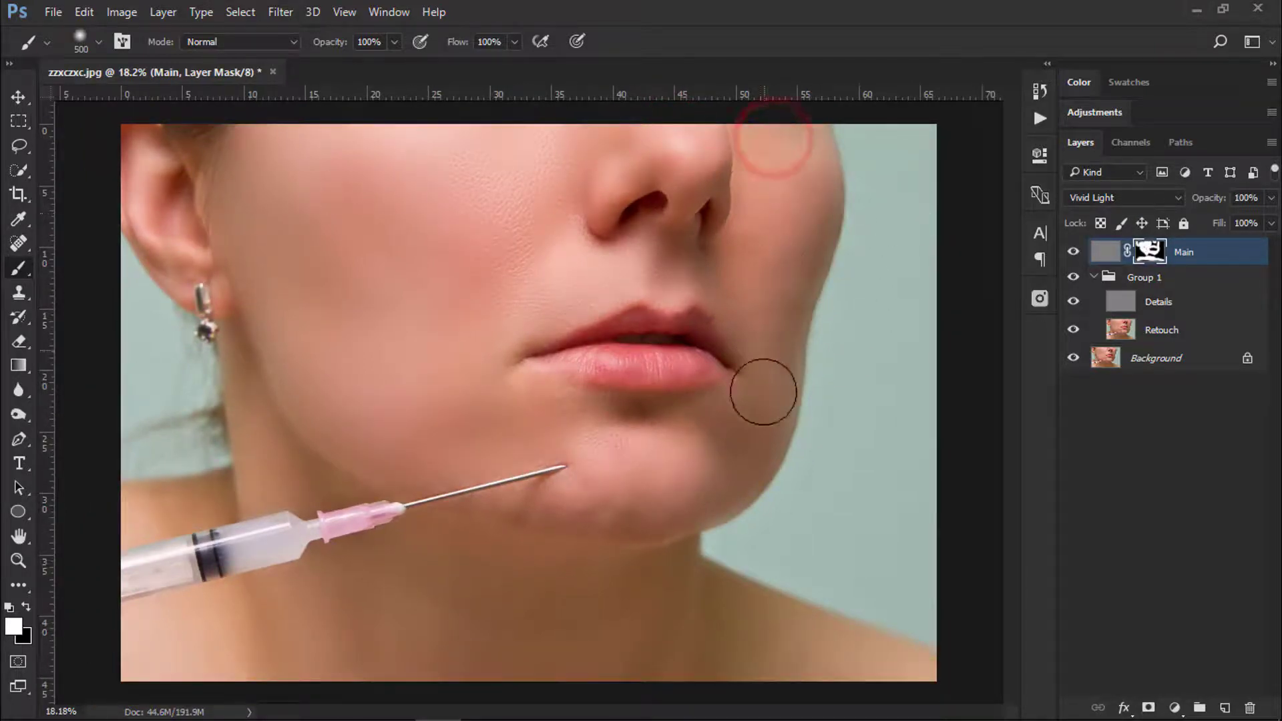
key(ctrl+minus)
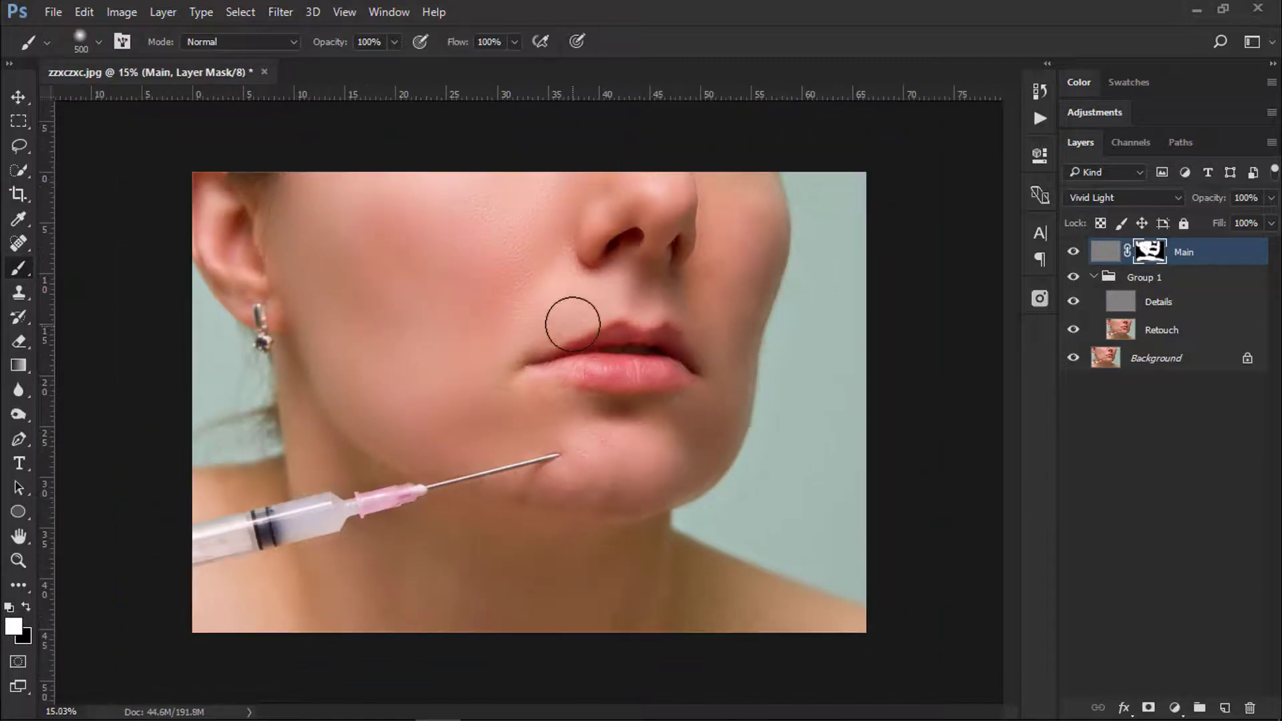
Step: Resume the skin-retouch action from the Actions panel and continue to its sharpening step
click(1038, 113)
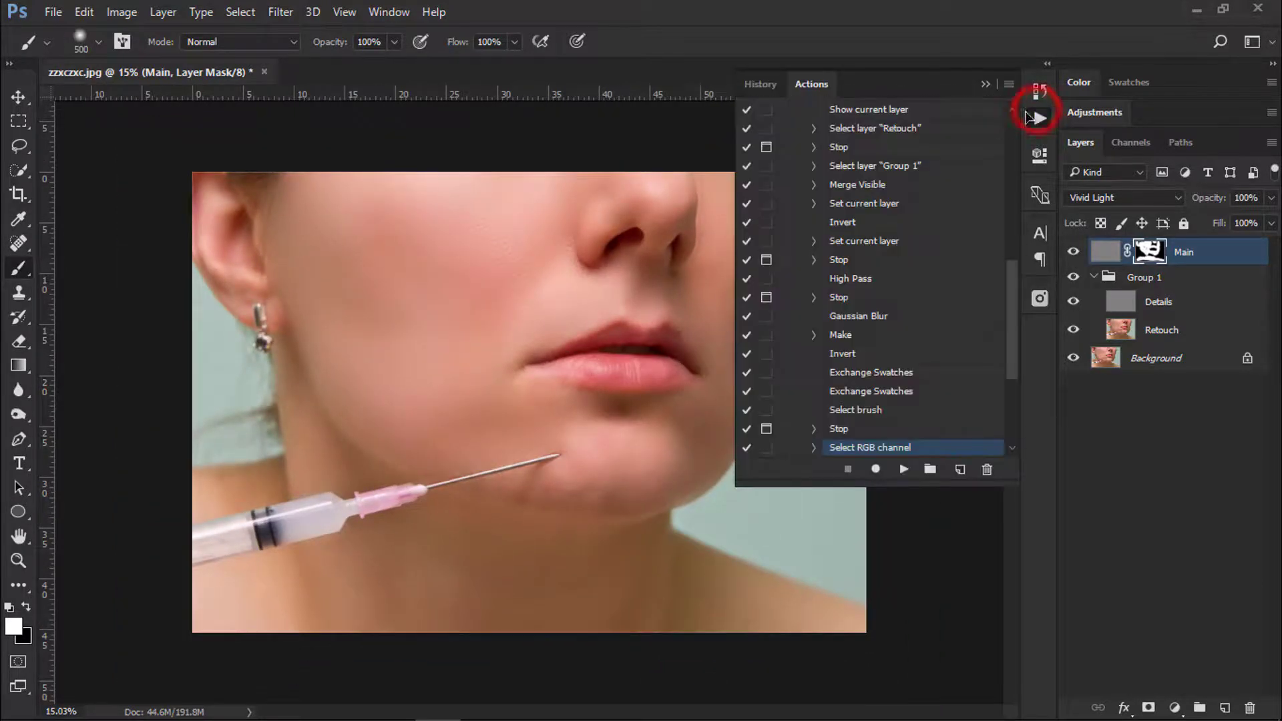
scroll(885, 340, down, 2)
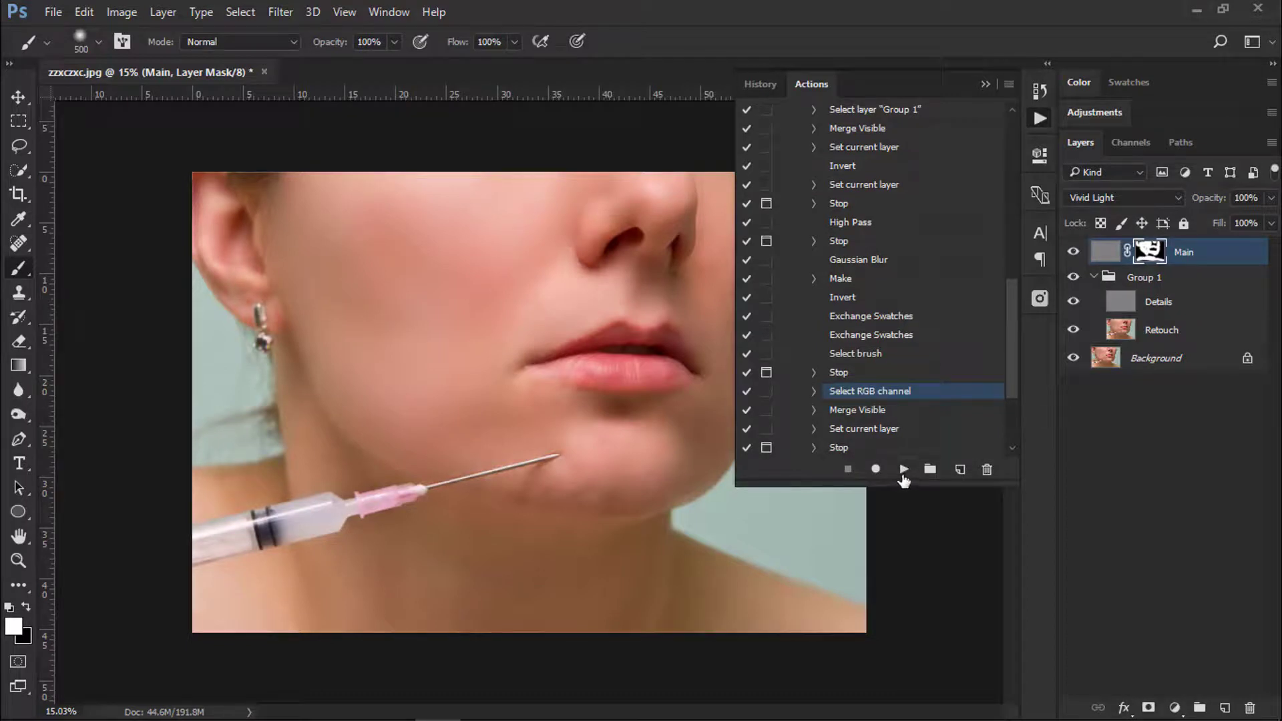
click(903, 472)
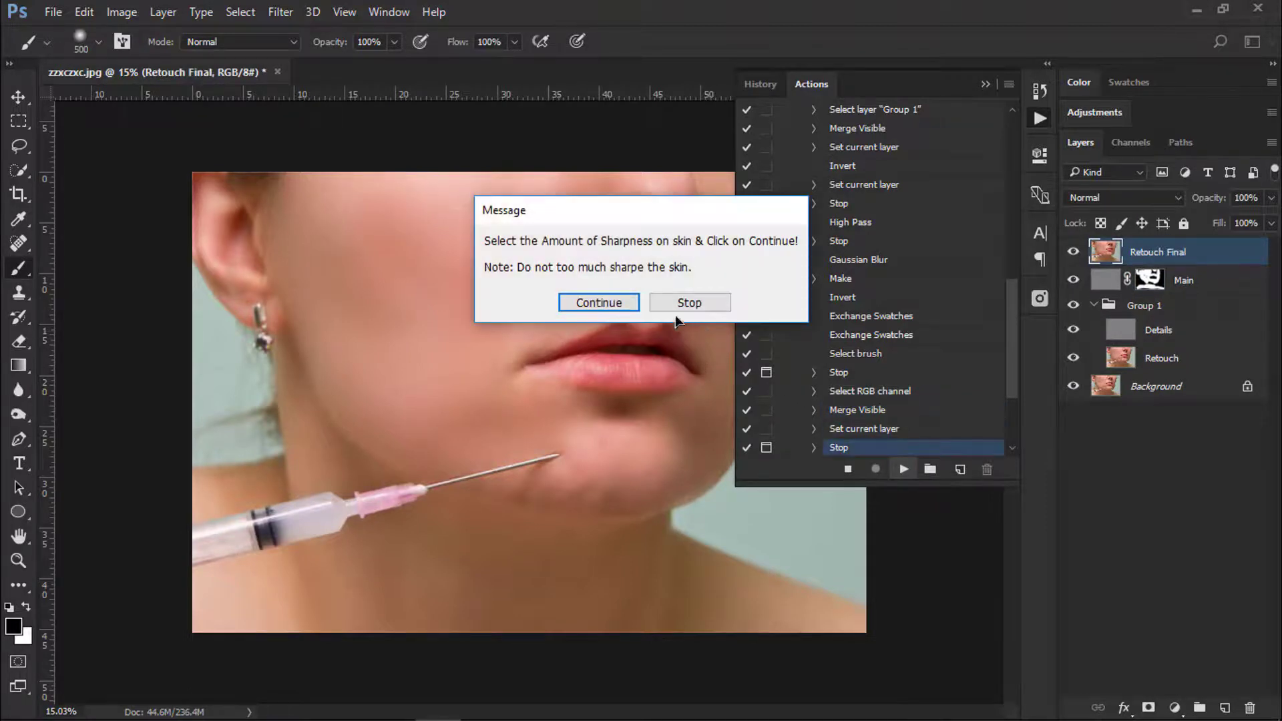
click(603, 304)
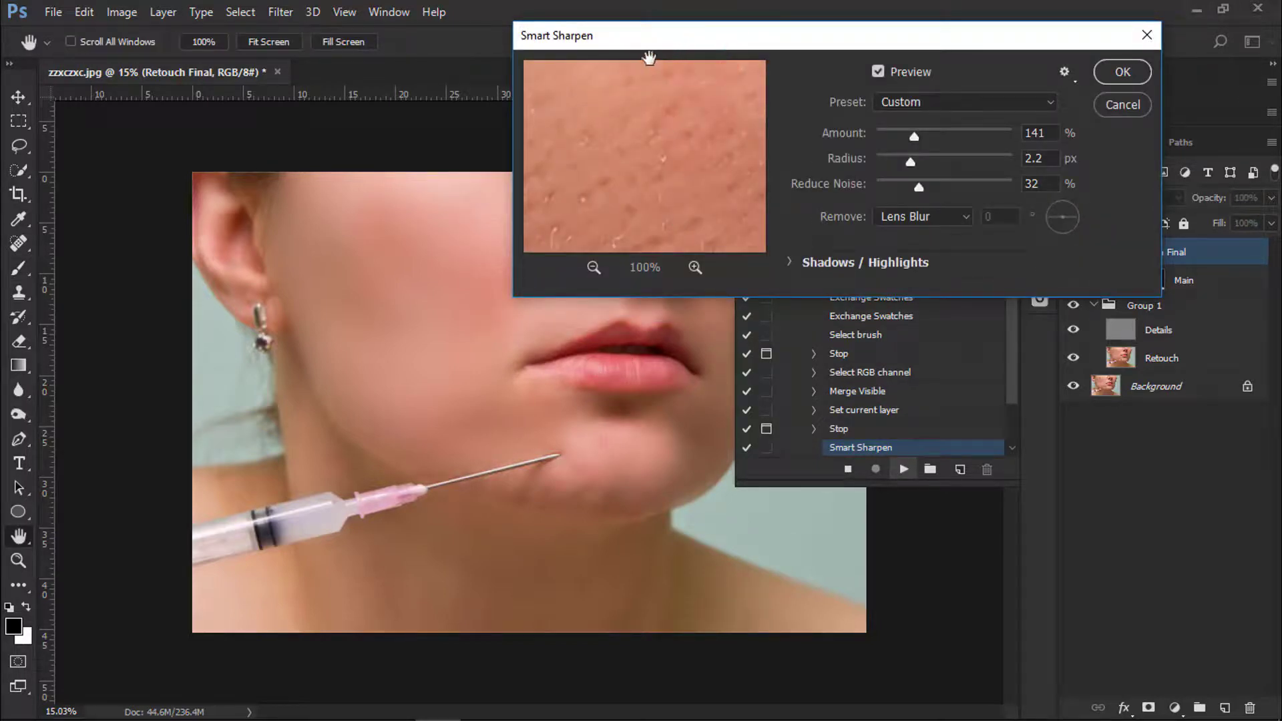
Step: Apply Smart Sharpen to Retouch Final at 207% amount and 3.4 px radius
drag(682, 70, 630, 82)
click(473, 198)
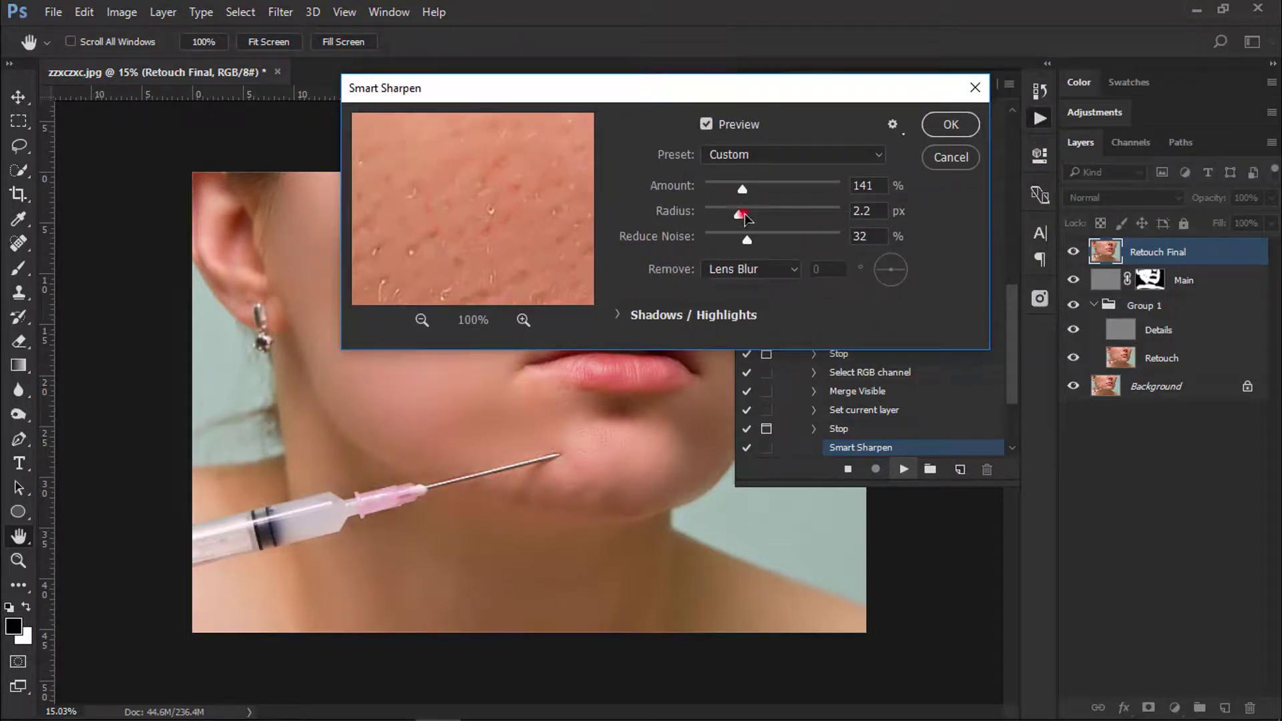
mouse_move(745, 217)
mouse_down()
mouse_move(762, 193)
mouse_move(758, 208)
mouse_up()
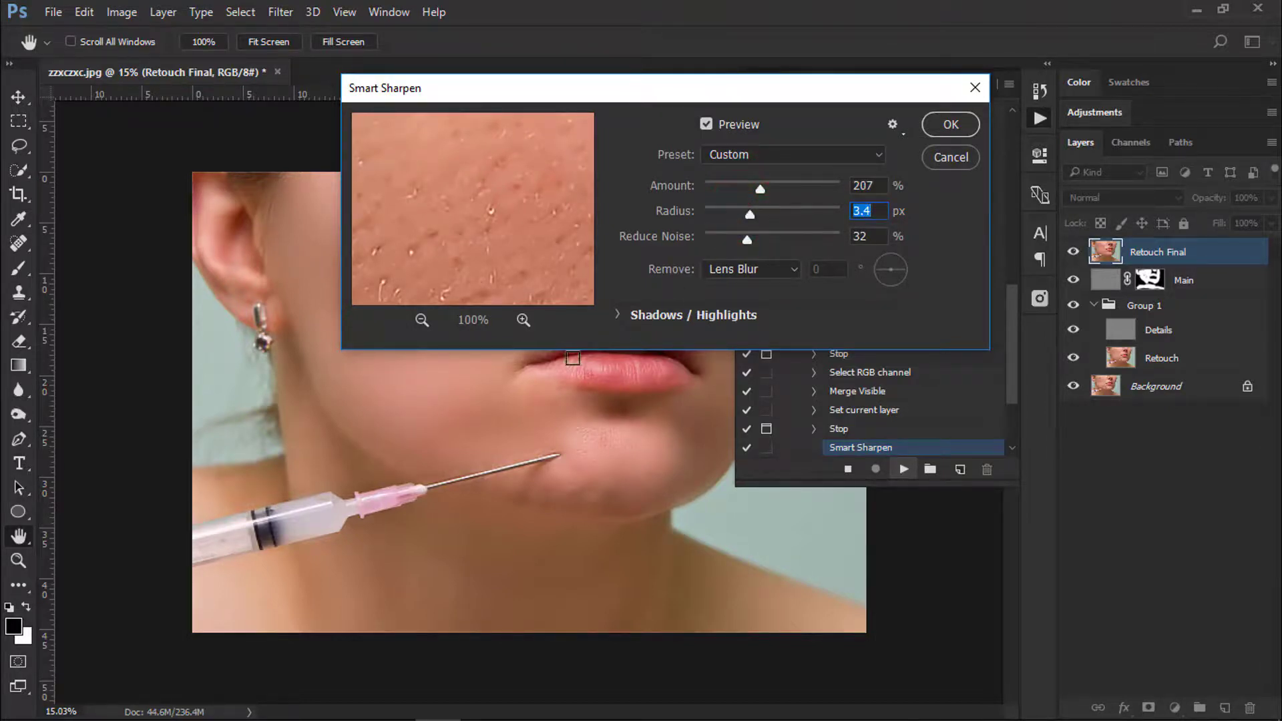
drag(561, 82, 480, 65)
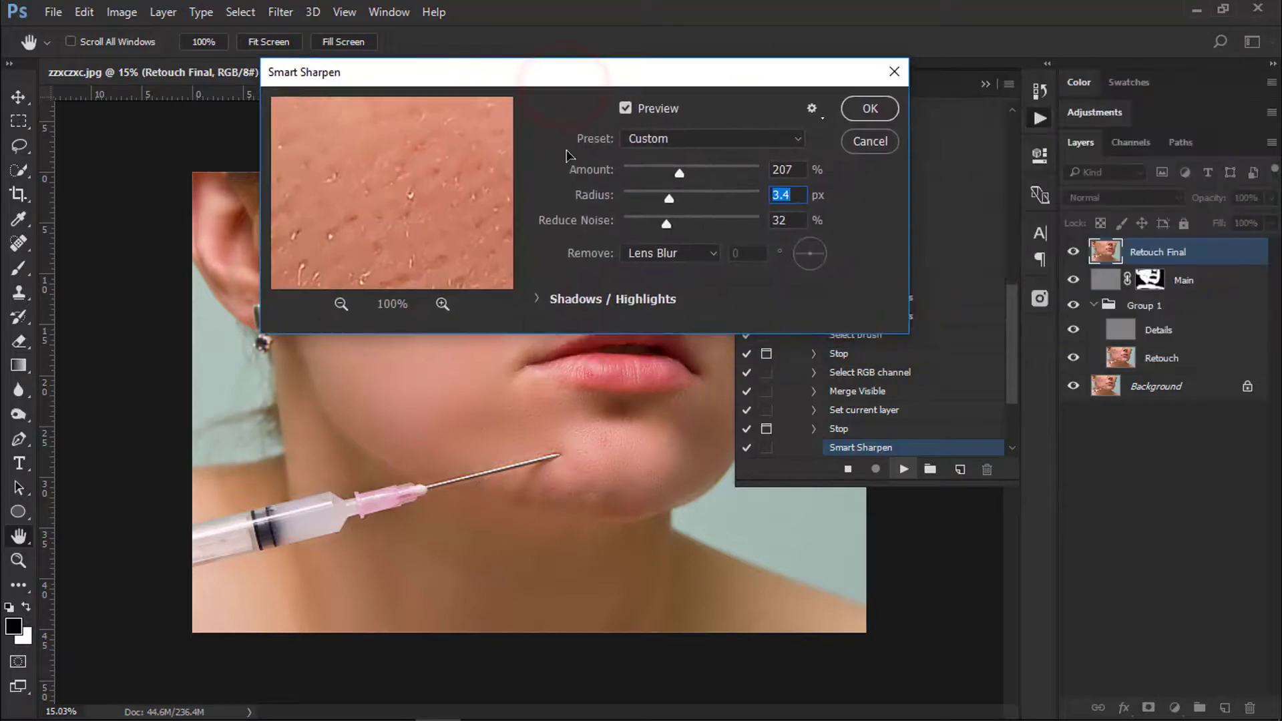
click(870, 109)
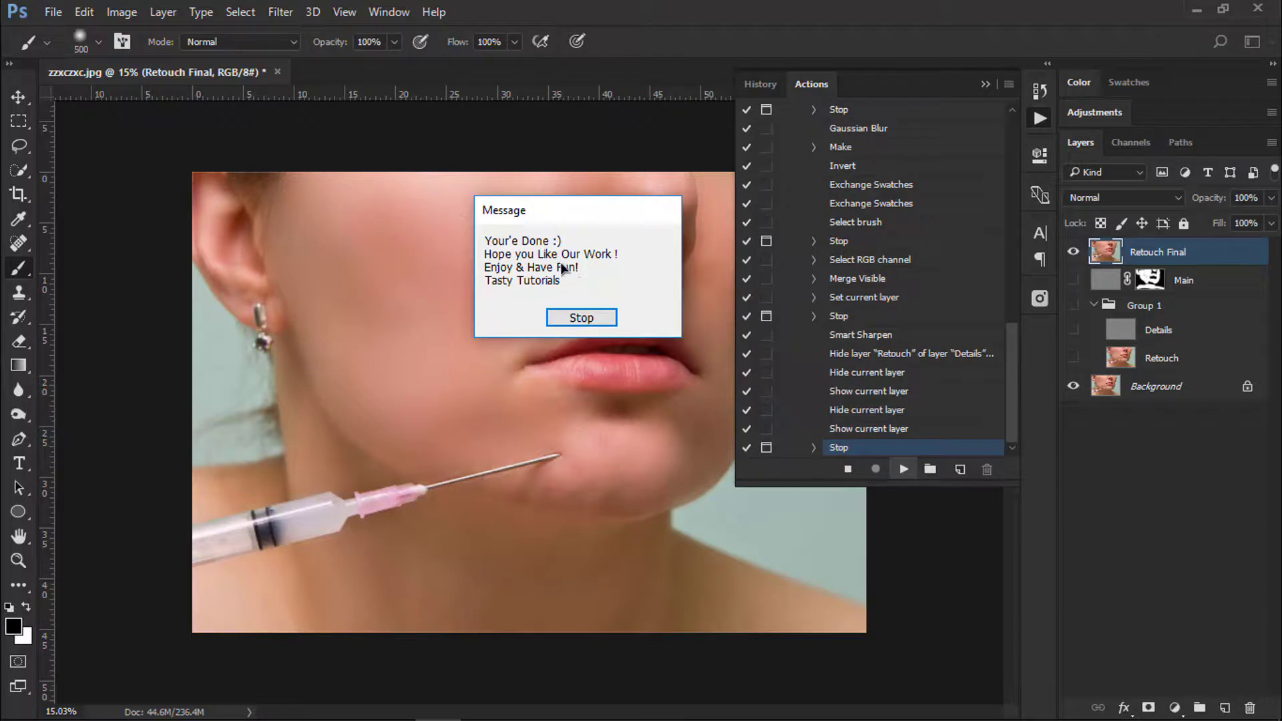
Step: Close the completion message and toggle Retouch Final off and on to compare against the acne original
click(572, 320)
click(986, 84)
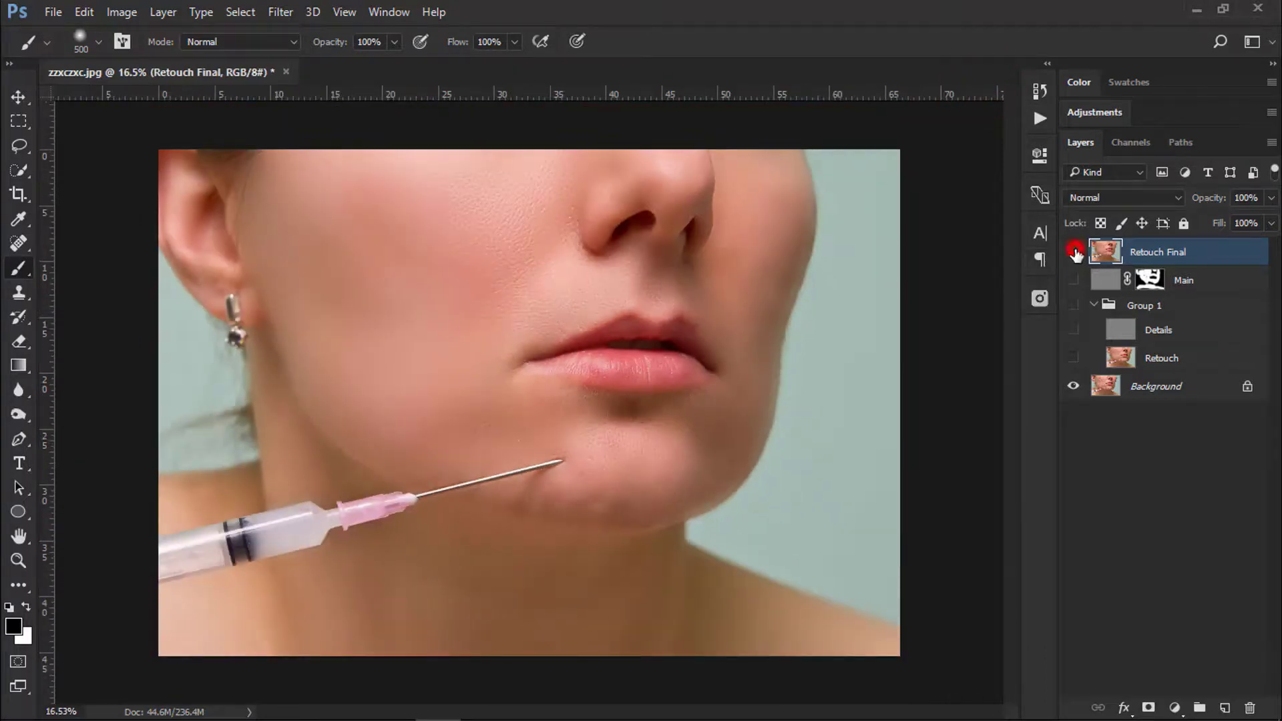
click(1074, 252)
click(1073, 251)
click(1073, 251)
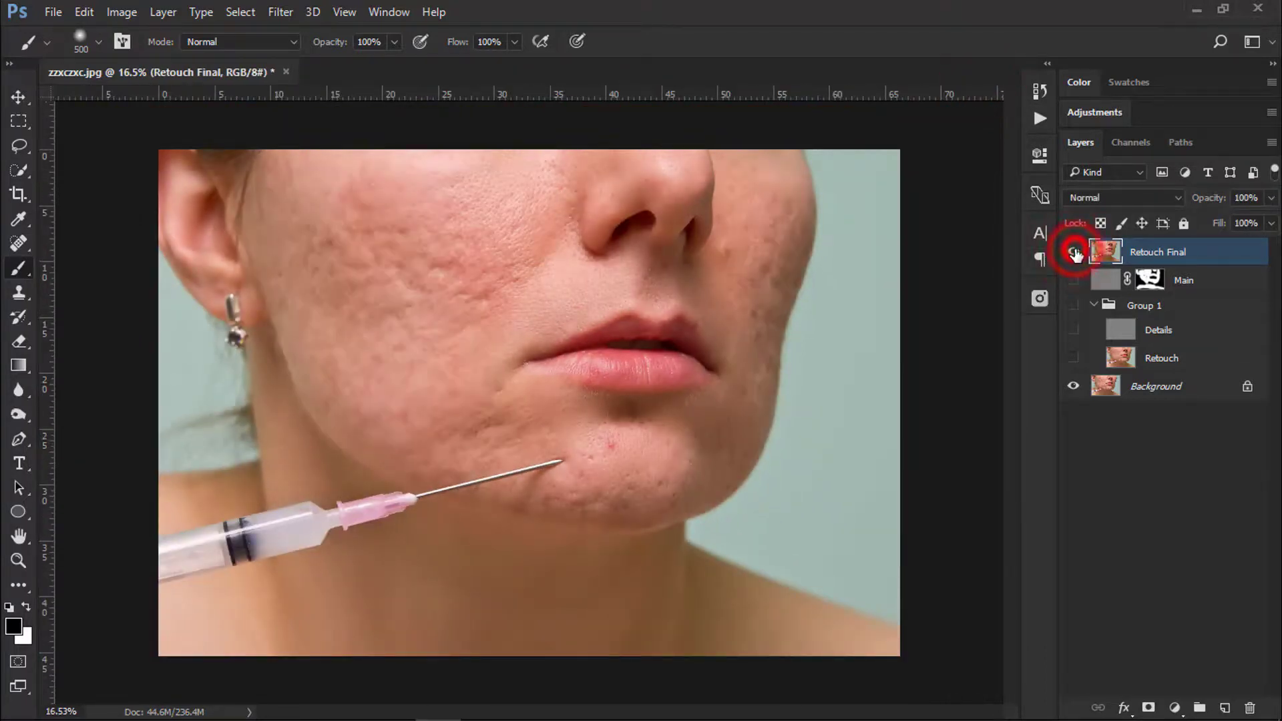
click(1074, 252)
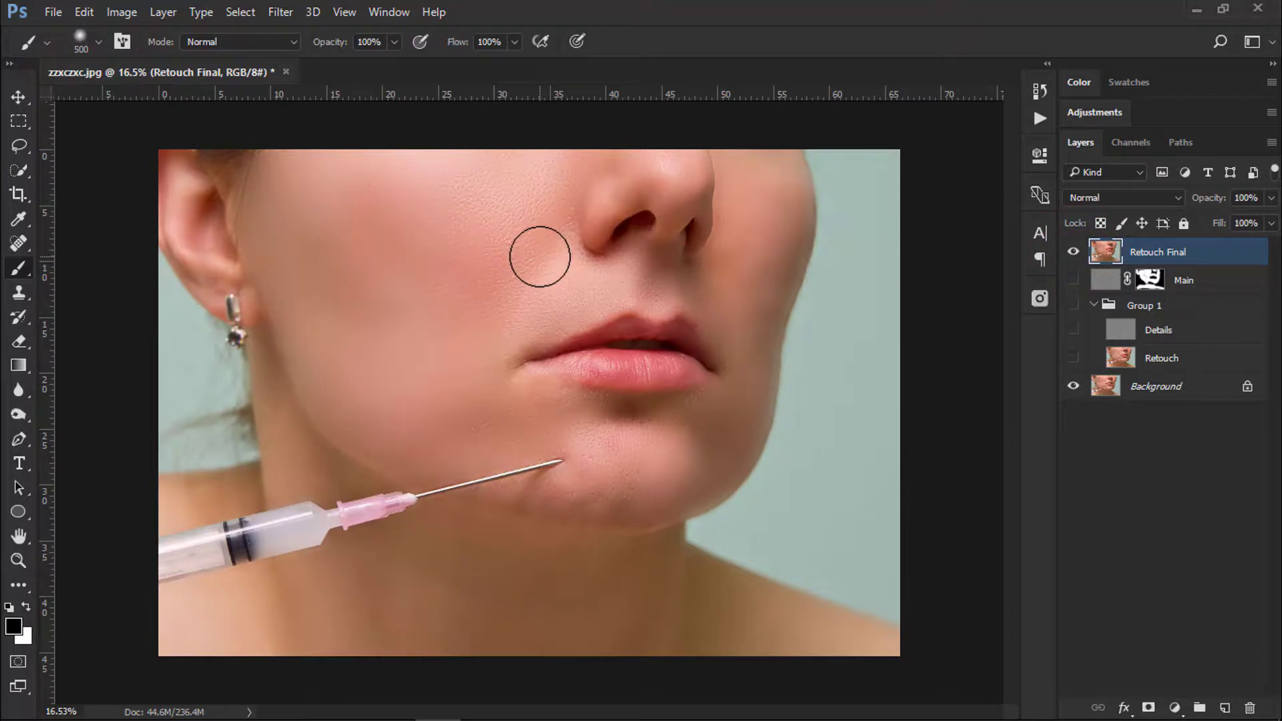
click(18, 98)
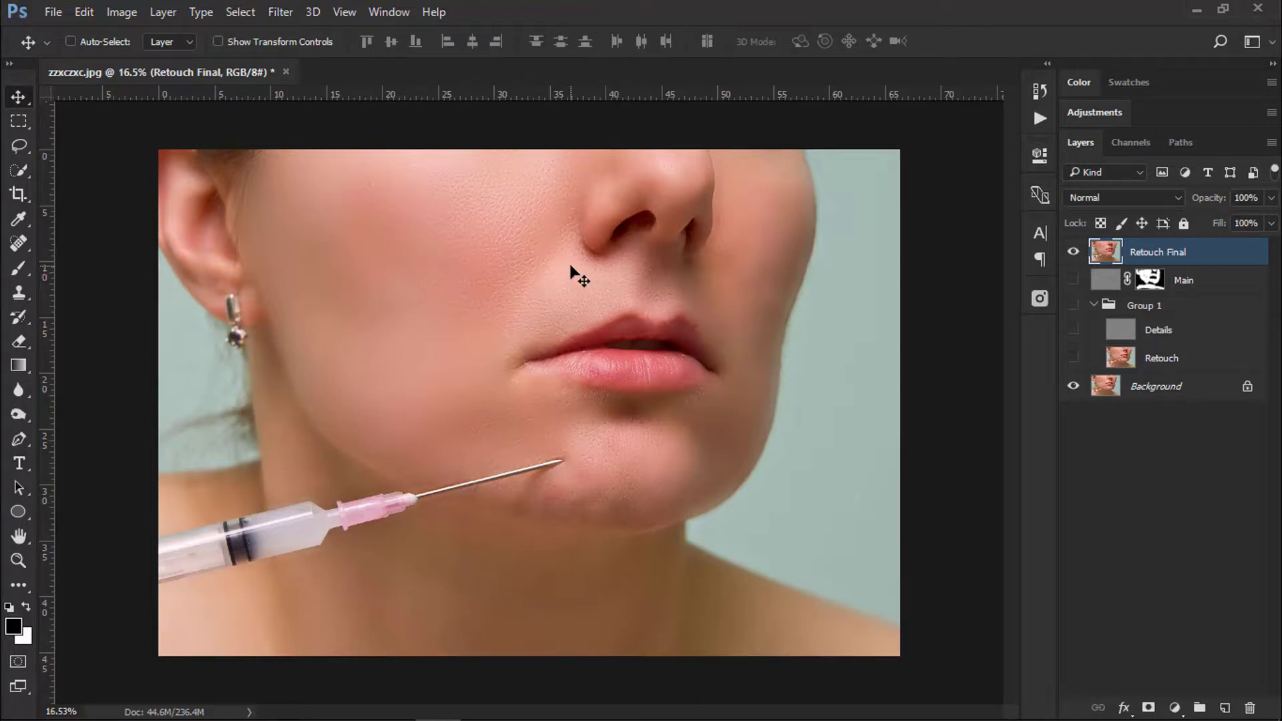
click(1040, 118)
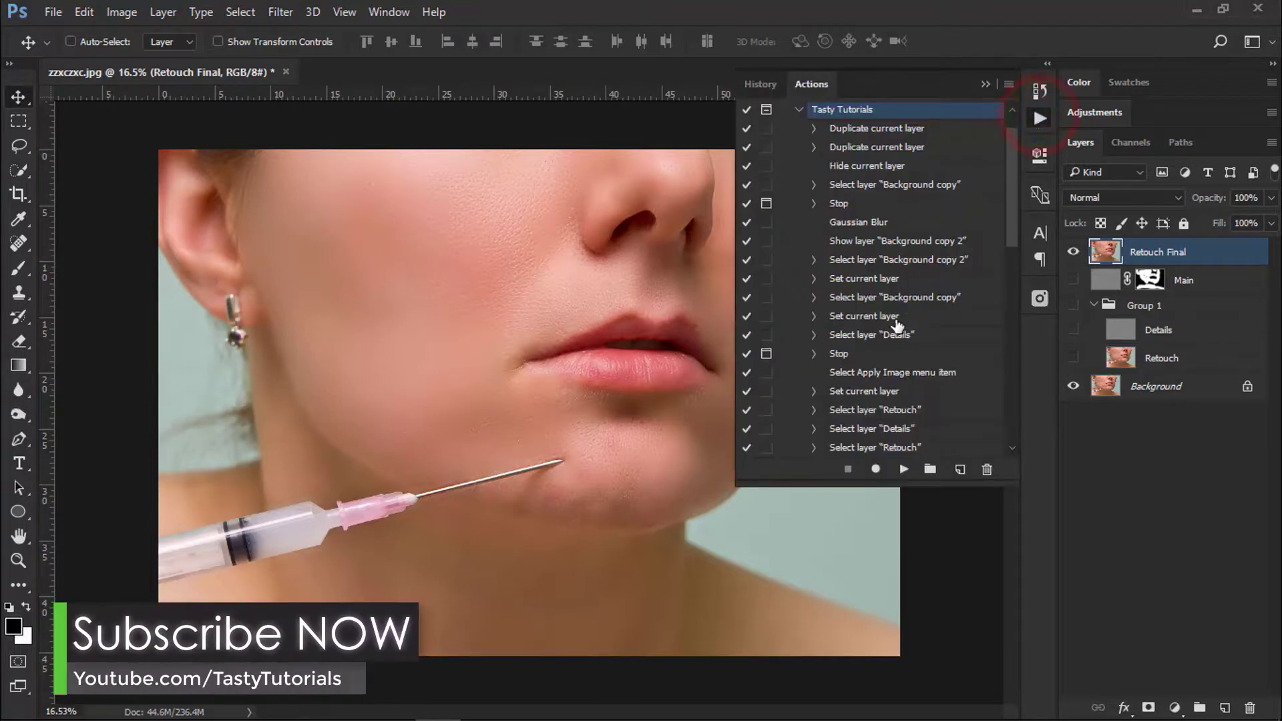
scroll(894, 347, down, 6)
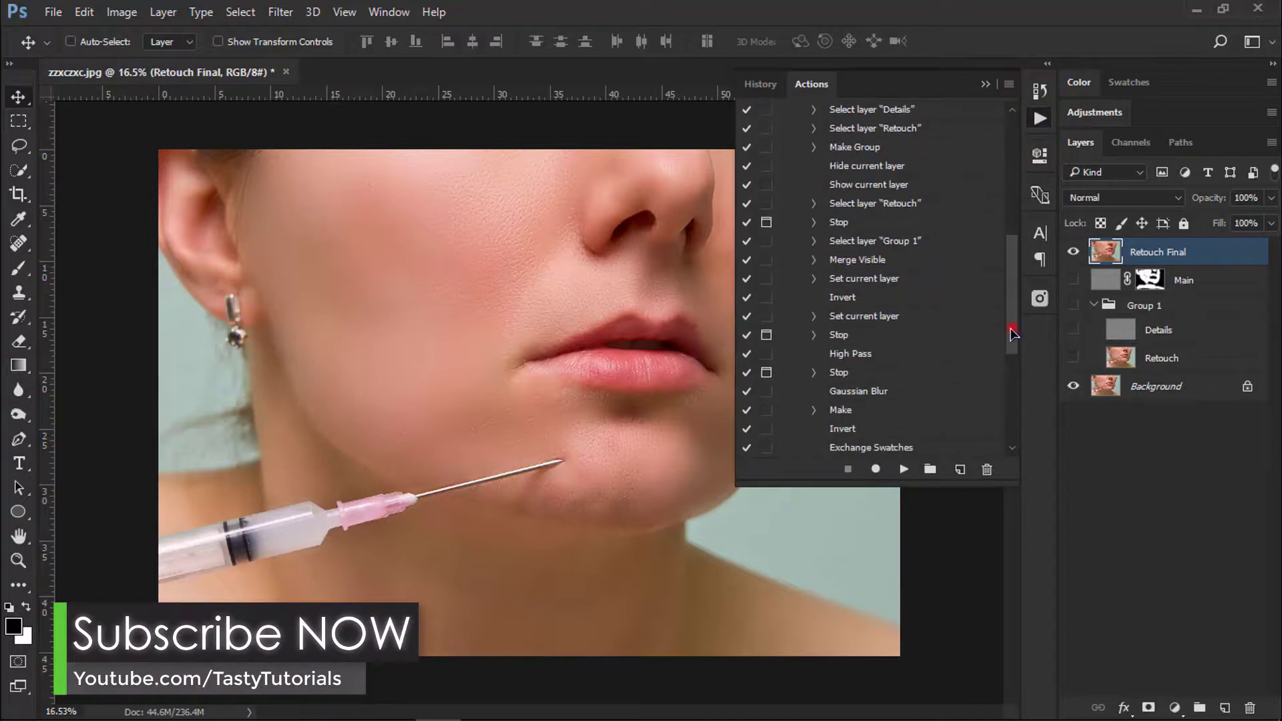
mouse_move(1013, 334)
mouse_down()
mouse_move(1016, 321)
mouse_move(1013, 400)
mouse_move(1017, 194)
mouse_up()
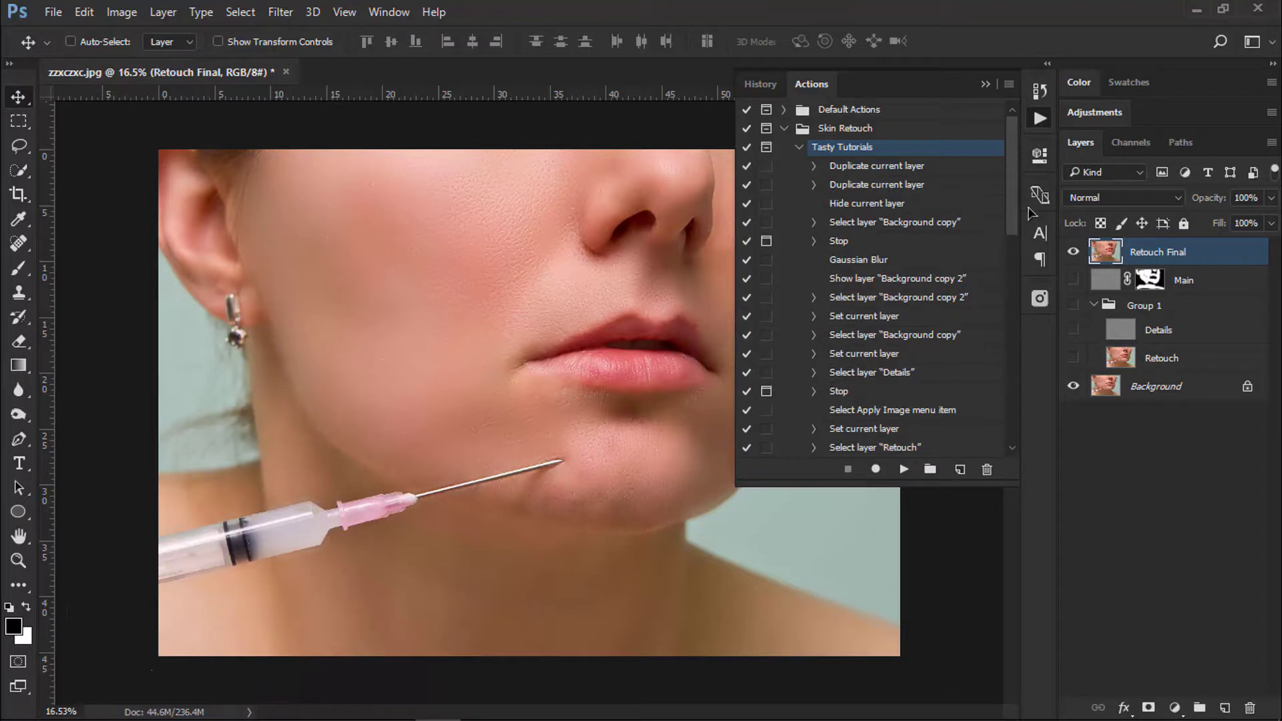
drag(1016, 195, 1015, 320)
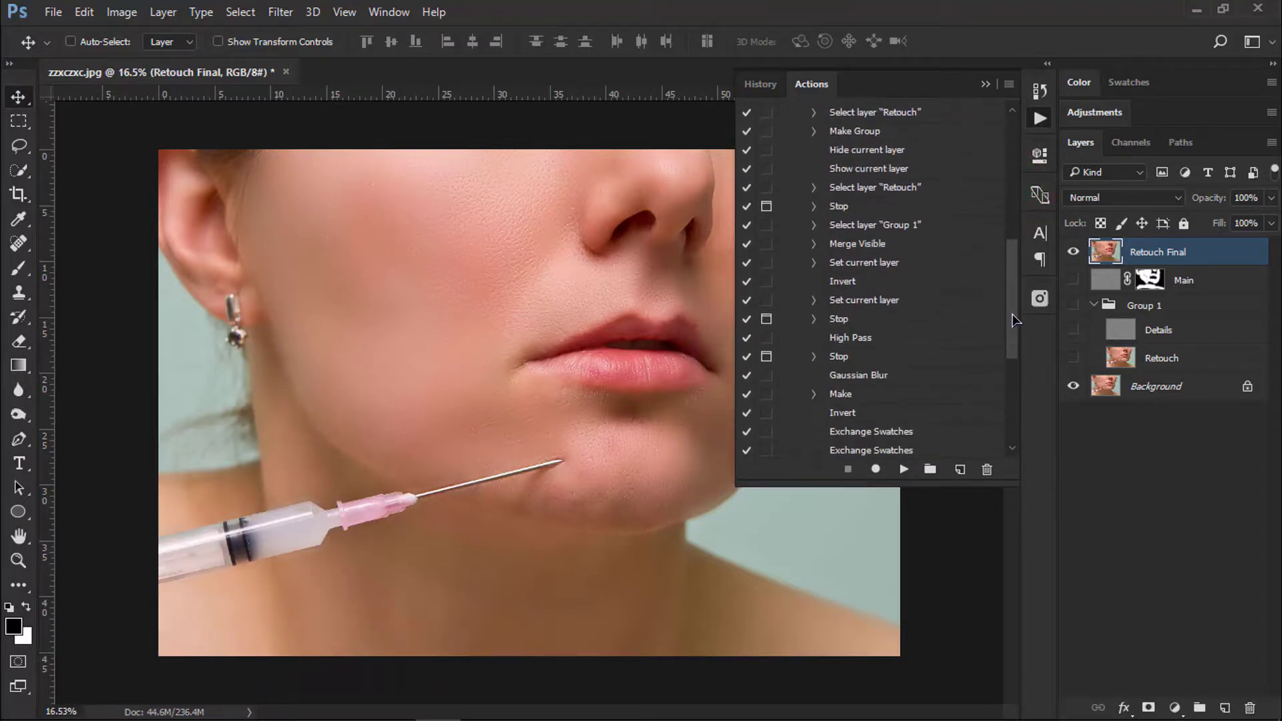
click(983, 88)
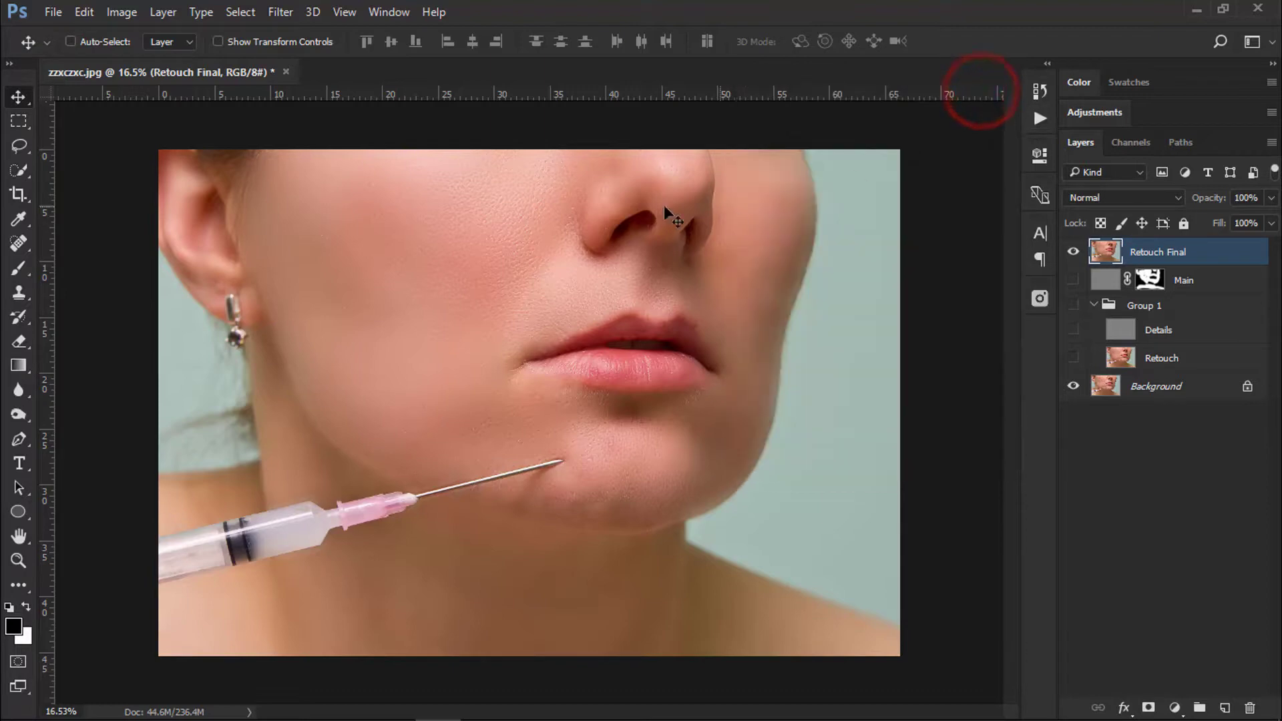